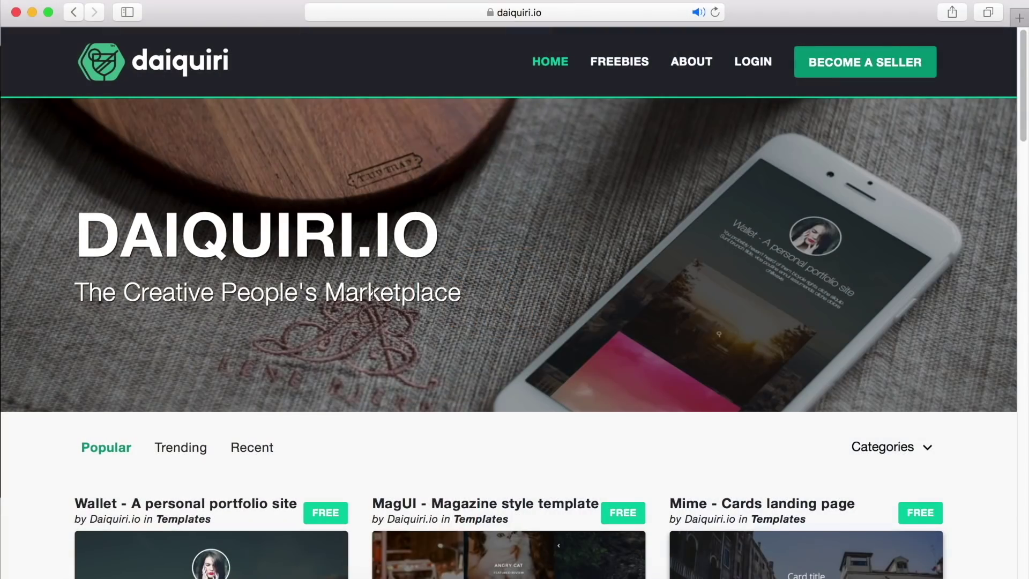
Scroll the daiquiri.io home page past the hero banner to the Popular template cards.
scroll(306, 84, down, 8)
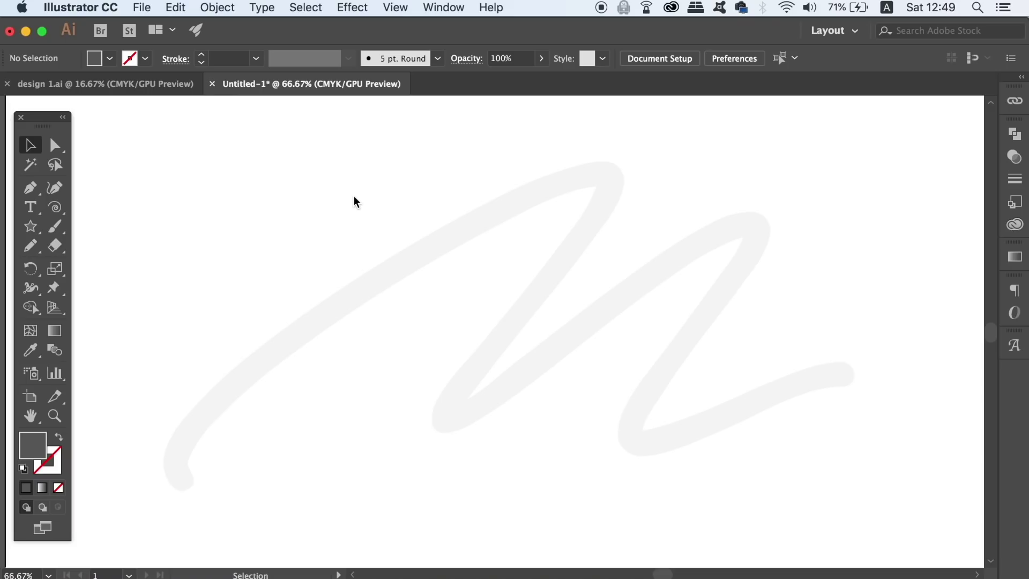
Start a stroke-only, no-fill Pen path at the scribble's lower left, undoing the first curved attempts.
key(p)
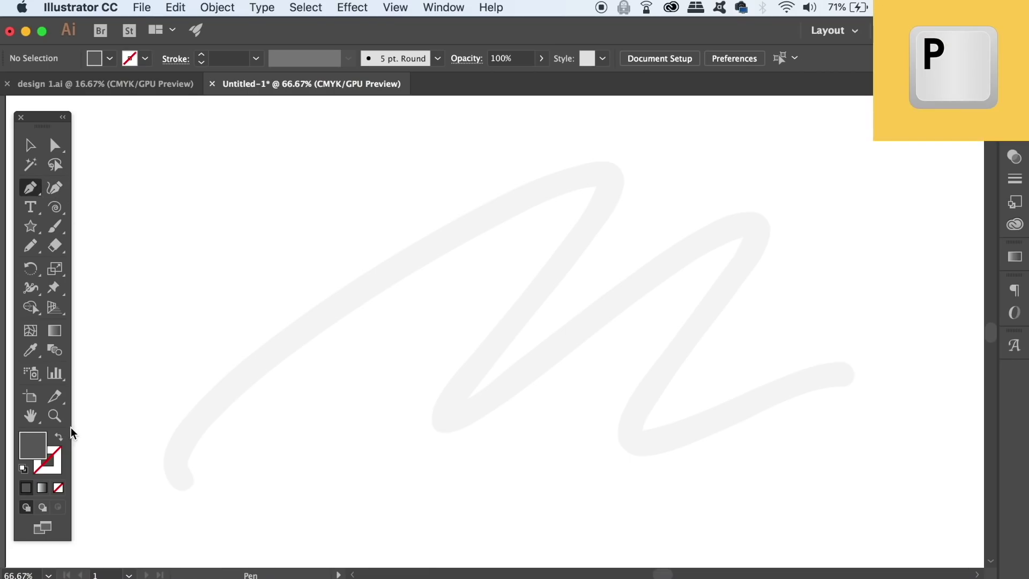
key(shift+x)
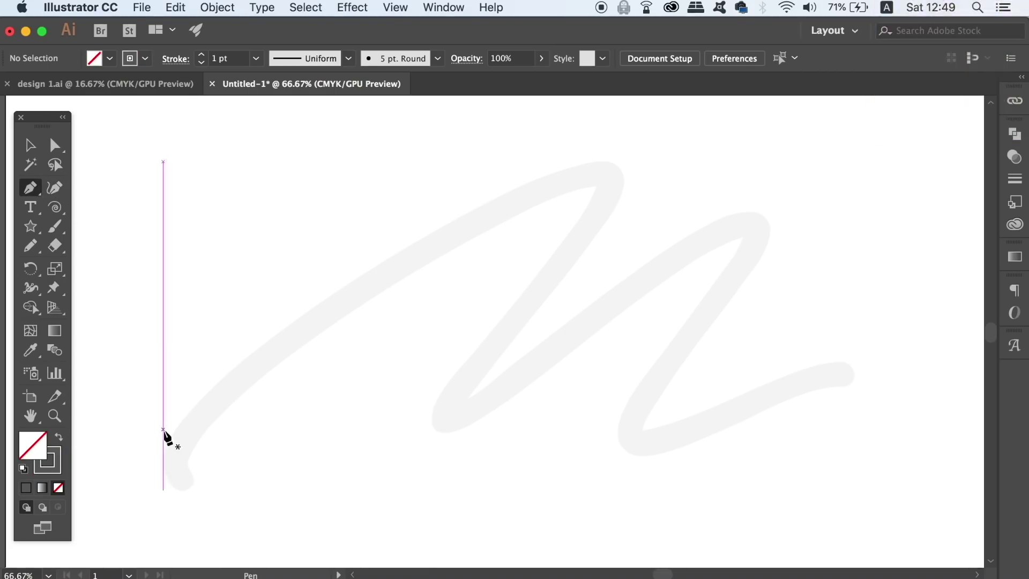
click(220, 380)
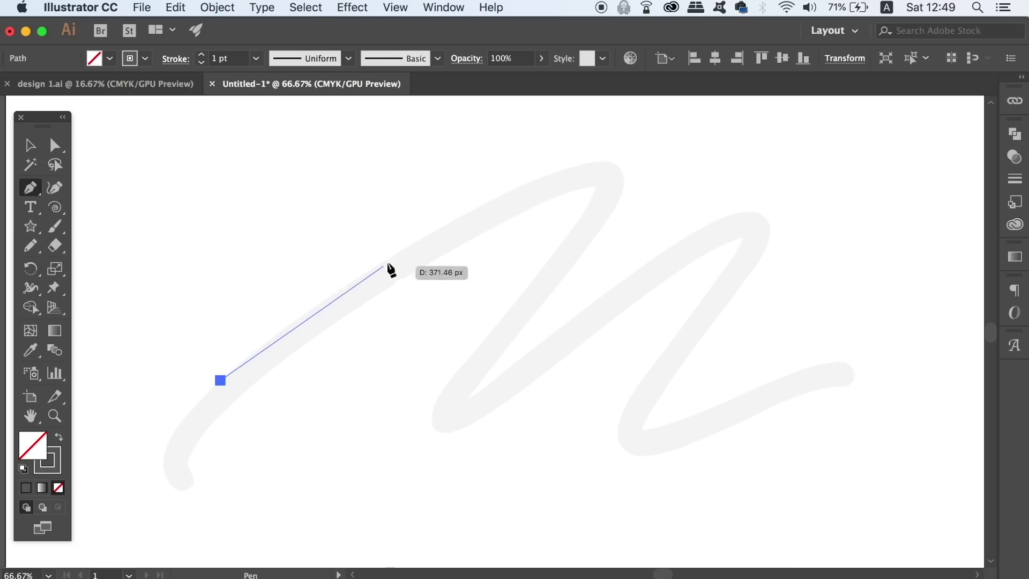
drag(508, 192, 676, 114)
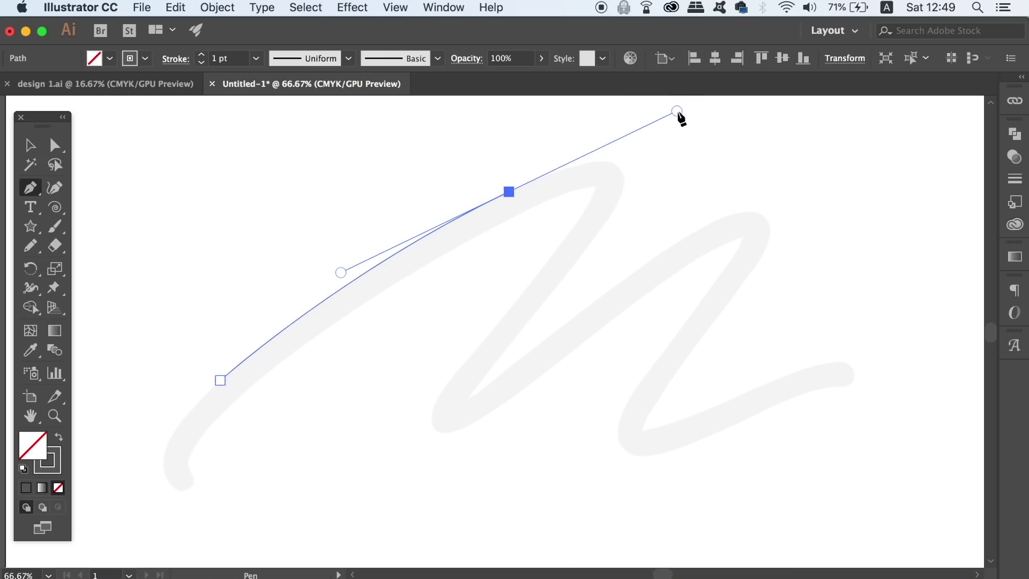
click(508, 192)
scroll(633, 221, up, 2)
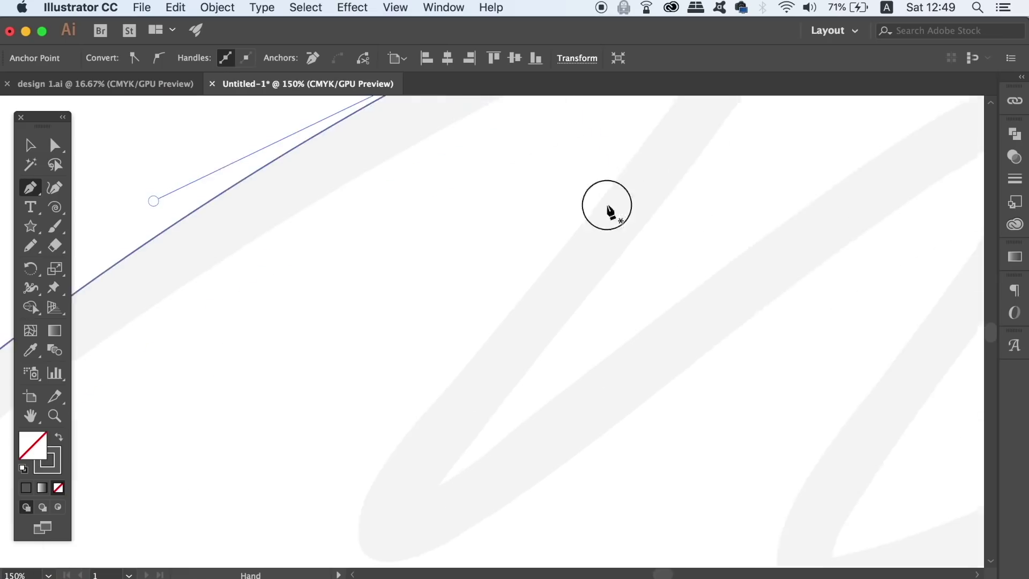
drag(635, 241, 669, 279)
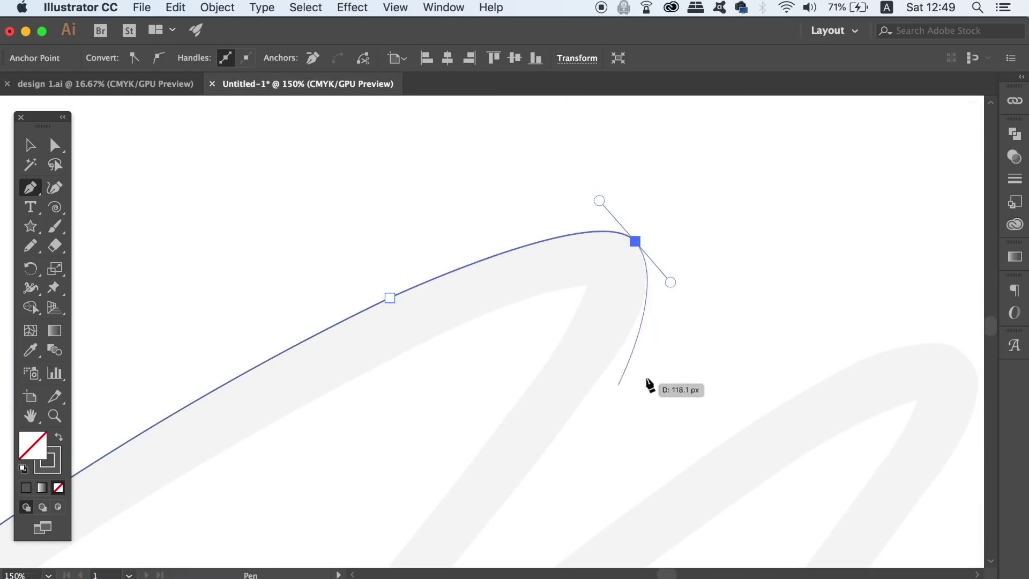
click(635, 241)
key(super+minus)
key(super+minus)
key(super+z)
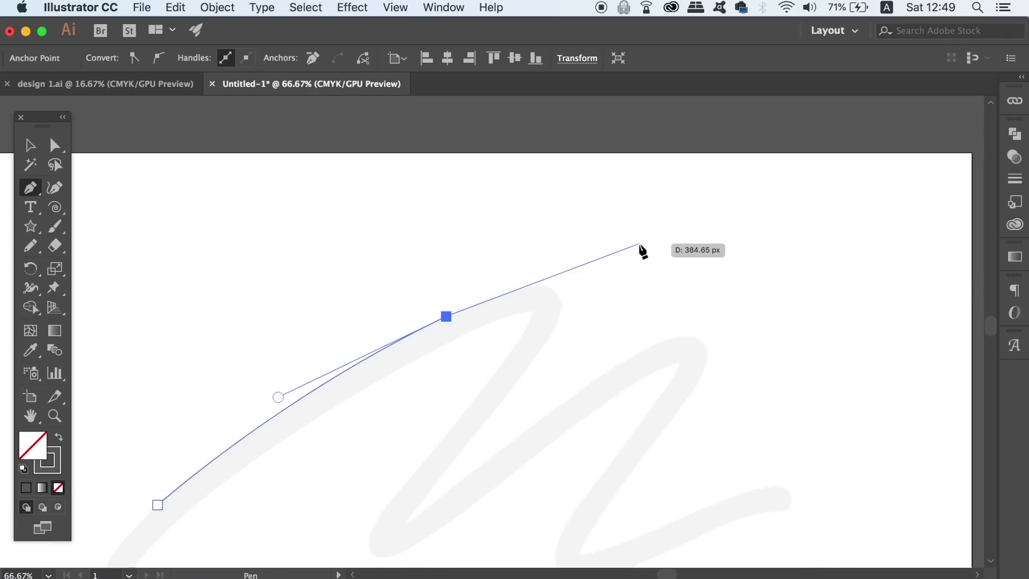
drag(613, 232, 535, 313)
key(super+z)
key(super+z)
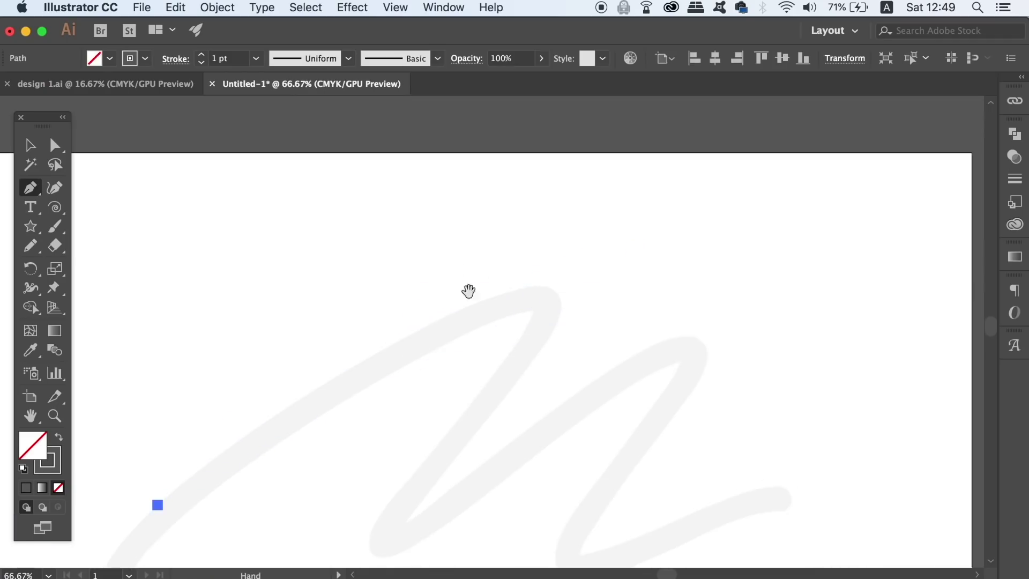
drag(469, 289, 581, 190)
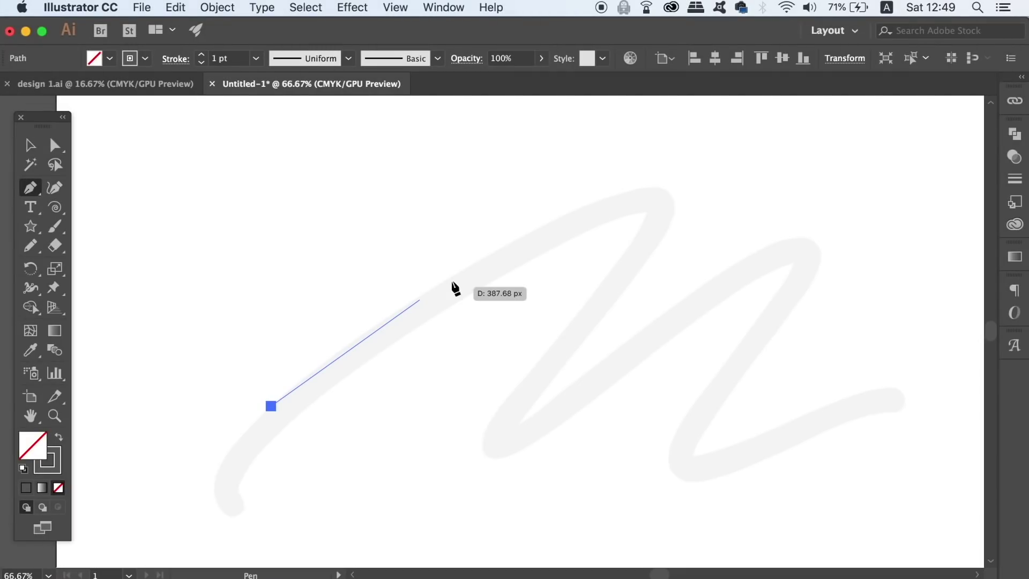
Place anchors up the upstroke, around the top turn and down to the valley bottom.
click(459, 271)
click(625, 192)
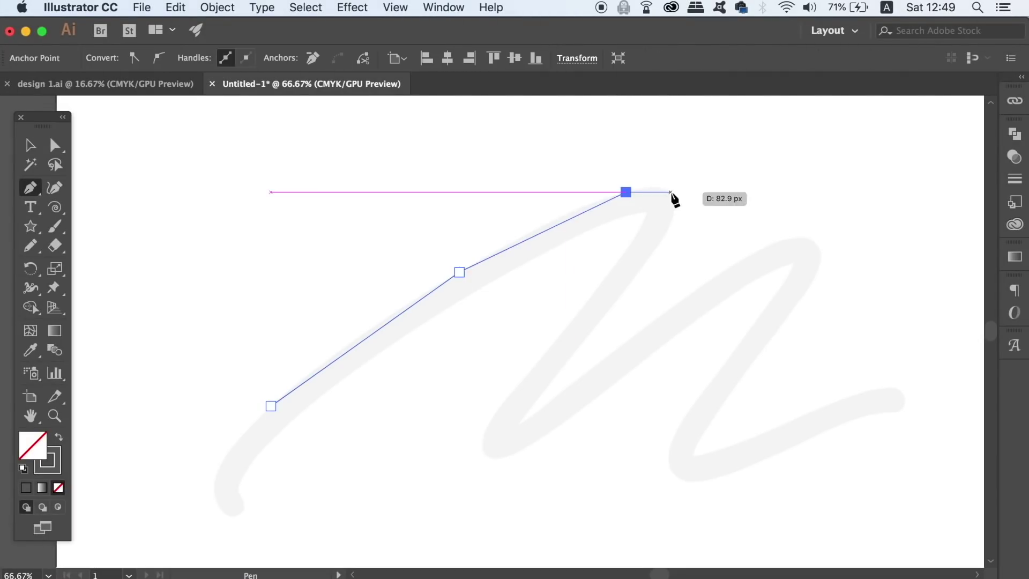
key(super+equal)
drag(666, 191, 526, 269)
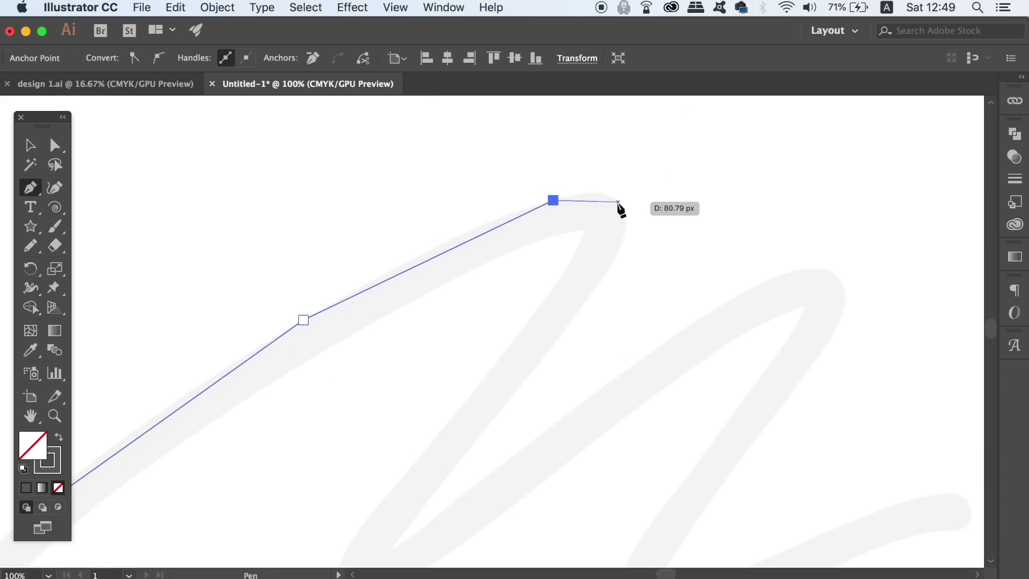
click(617, 202)
drag(509, 408, 592, 238)
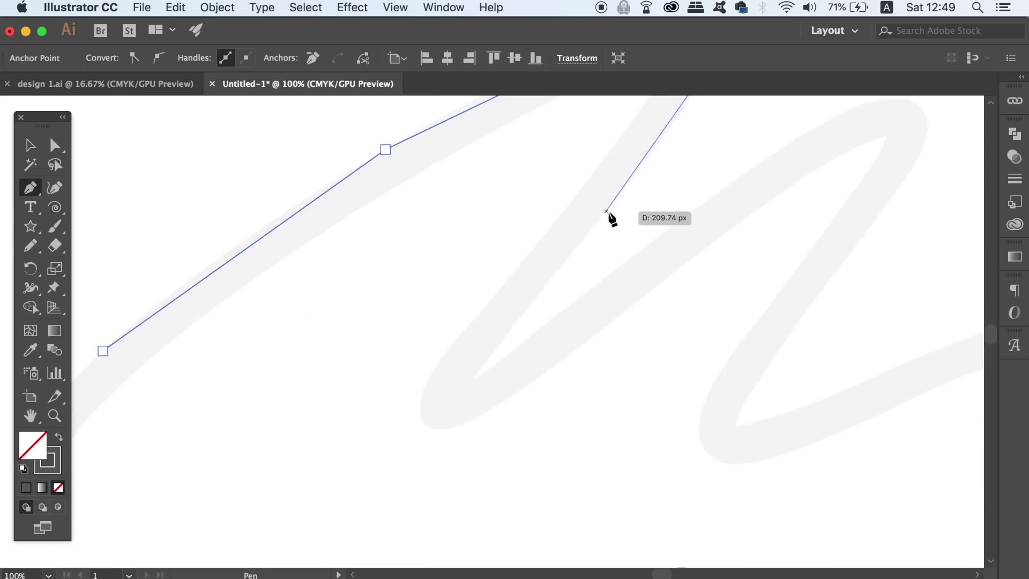
click(606, 211)
click(481, 367)
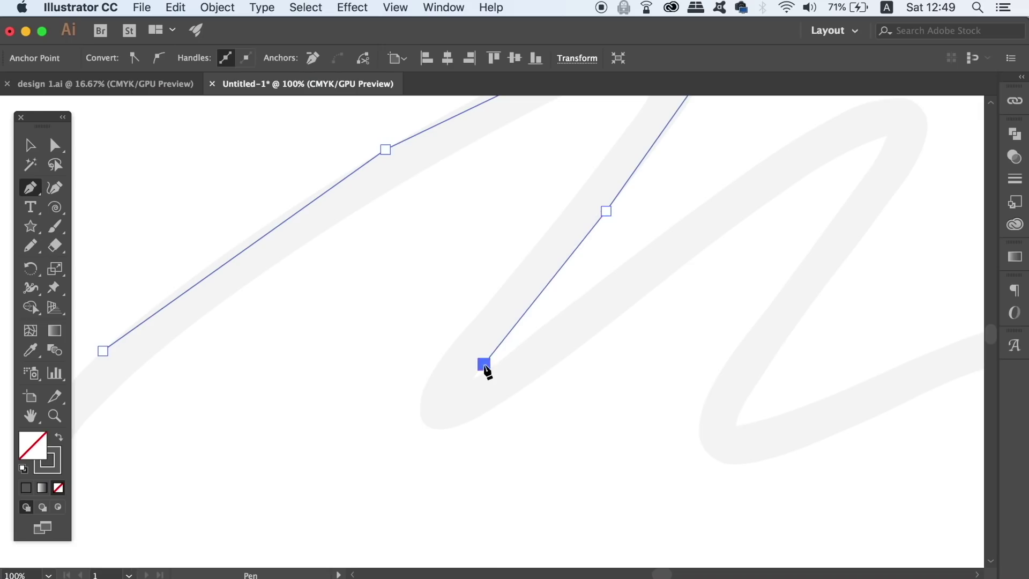
drag(598, 241, 551, 402)
key(Escape)
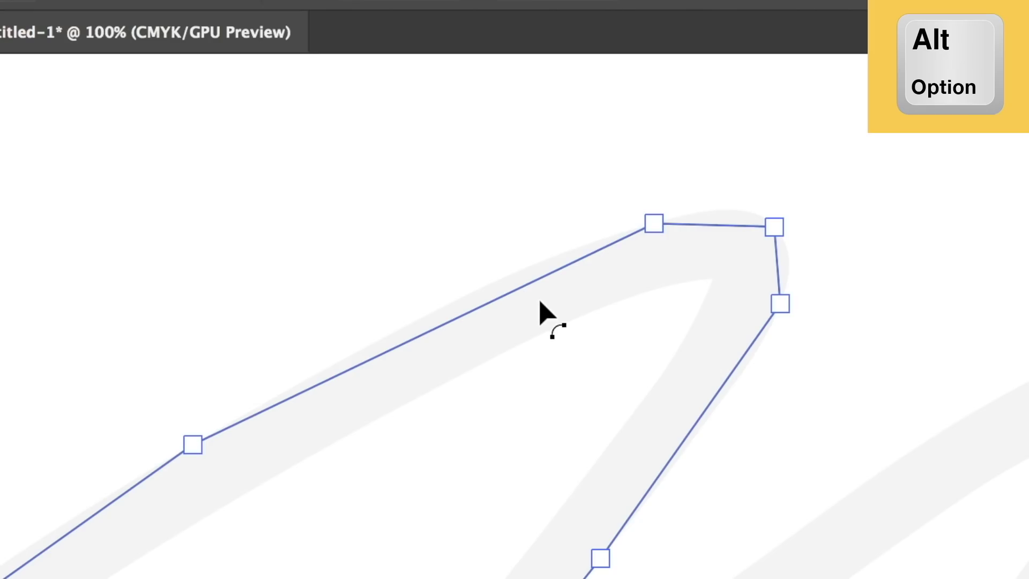
Bend the upper, top-turn and long diagonal straight segments into curves.
alt+click(500, 228)
drag(489, 301, 491, 303)
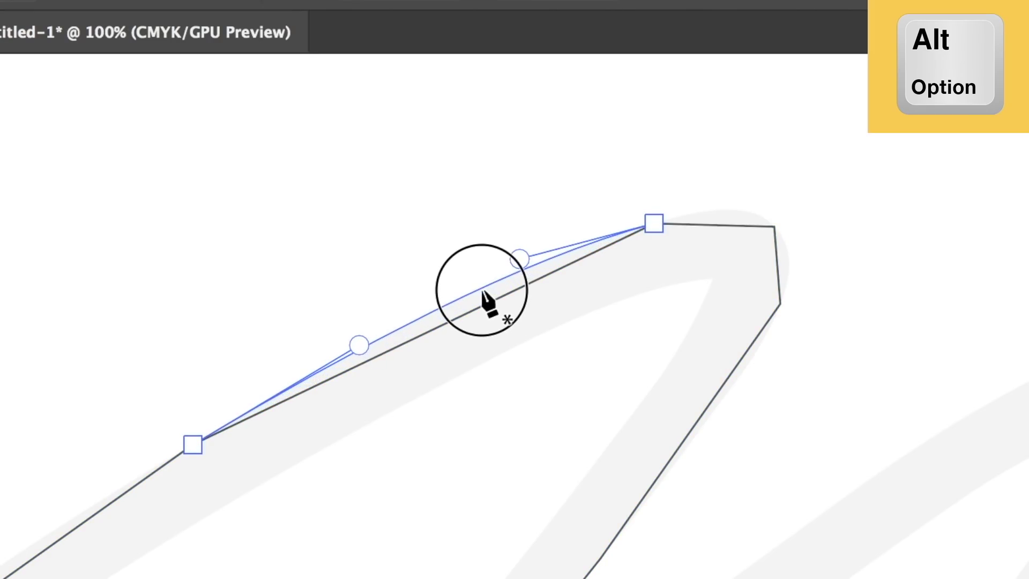
scroll(696, 223, up, 3)
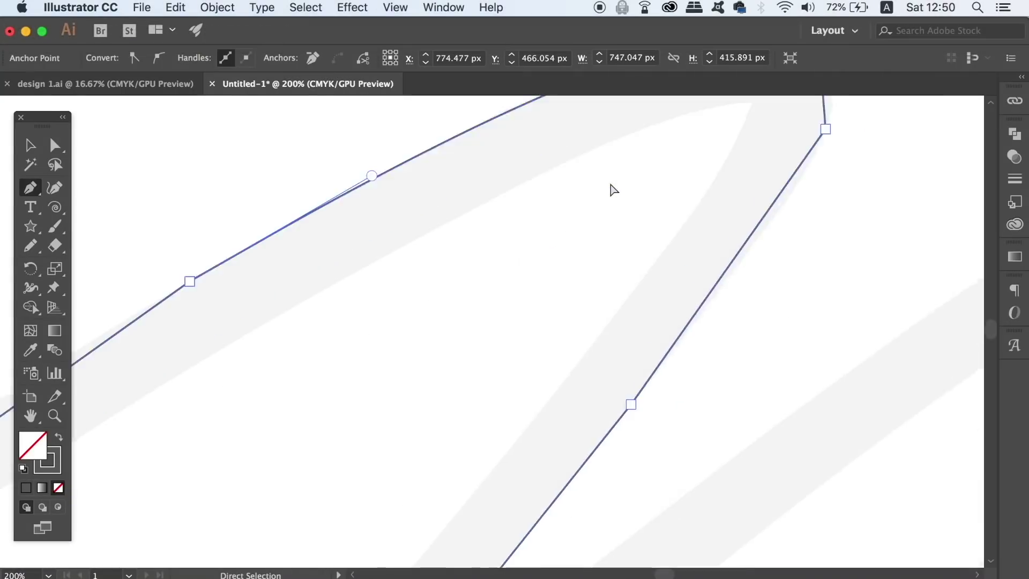
mouse_move(498, 356)
mouse_down()
mouse_move(467, 407)
mouse_move(379, 443)
mouse_up()
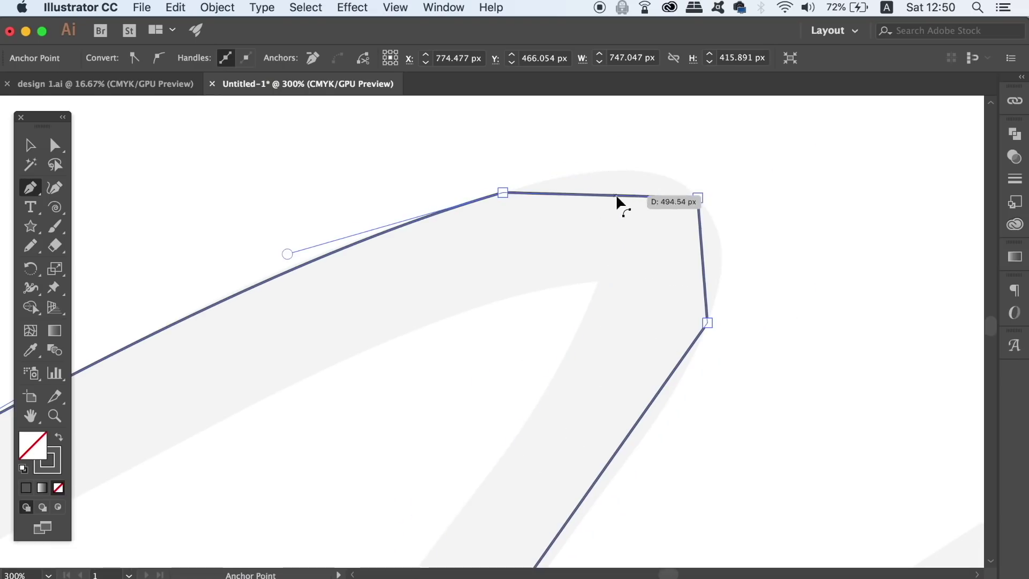
drag(616, 195, 636, 174)
drag(703, 252, 725, 248)
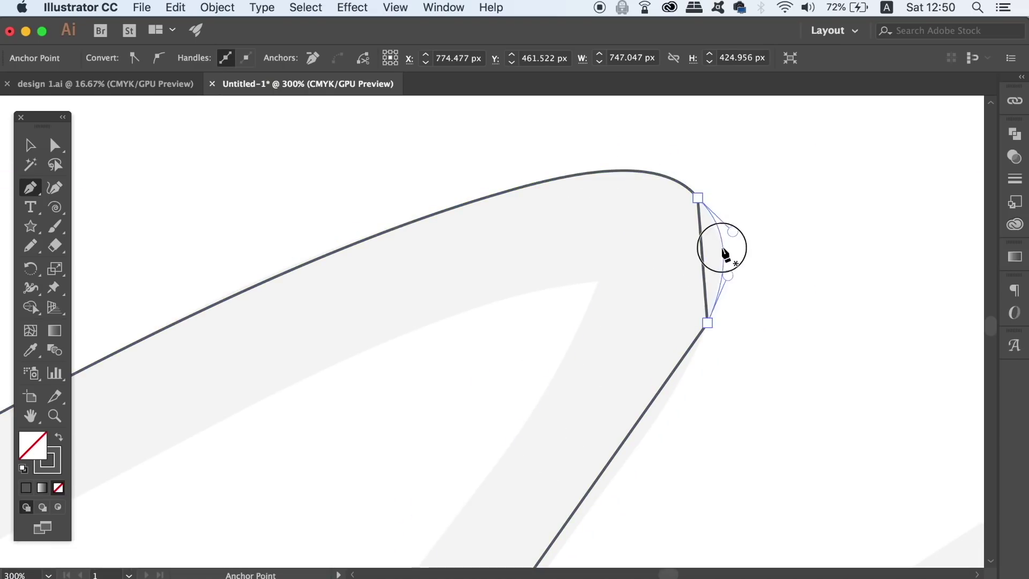
scroll(682, 394, down, 5)
mouse_move(627, 254)
mouse_down()
mouse_move(820, 333)
mouse_move(545, 247)
mouse_up()
key(super+minus)
drag(471, 247, 563, 298)
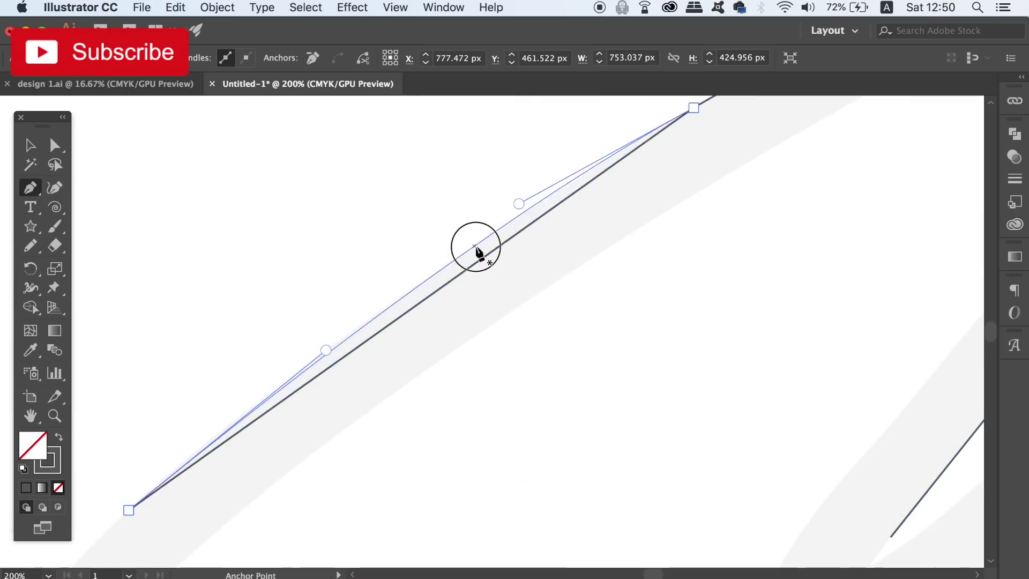
Adjust the top anchor's handles with Direct Selection to round the turn, then deselect.
key(a)
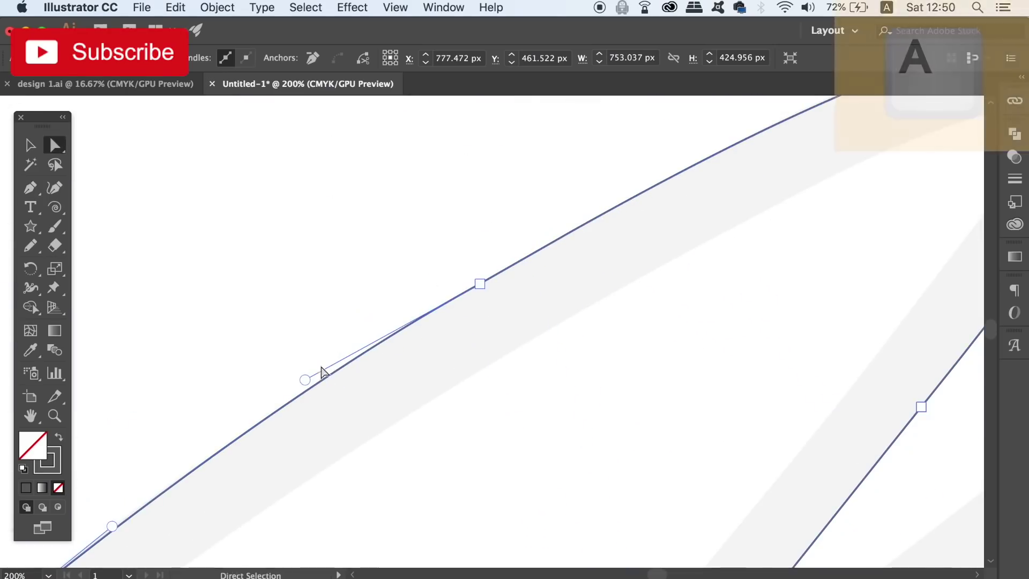
click(304, 382)
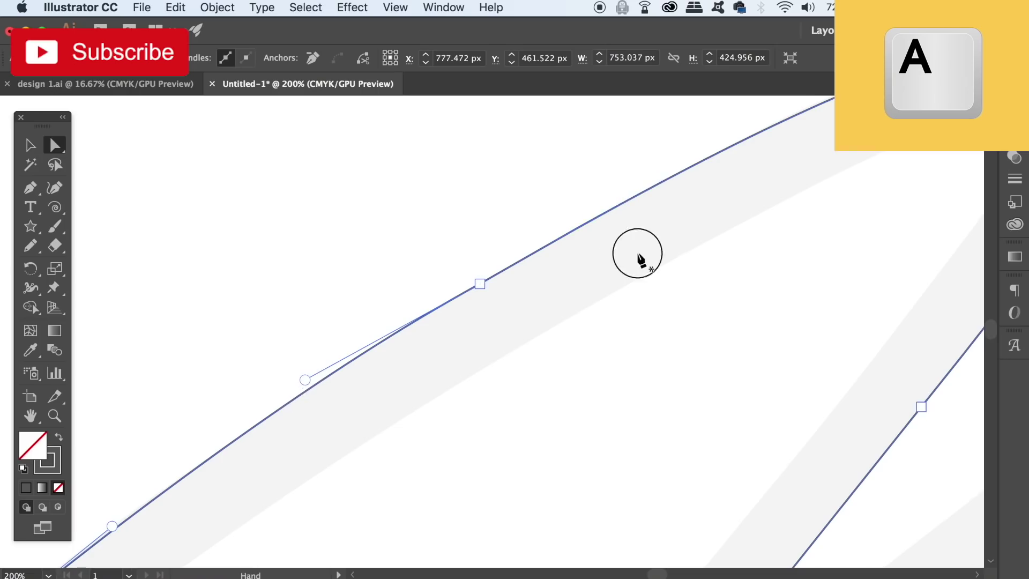
scroll(636, 259, up, 3)
scroll(636, 236, right, 7)
click(587, 234)
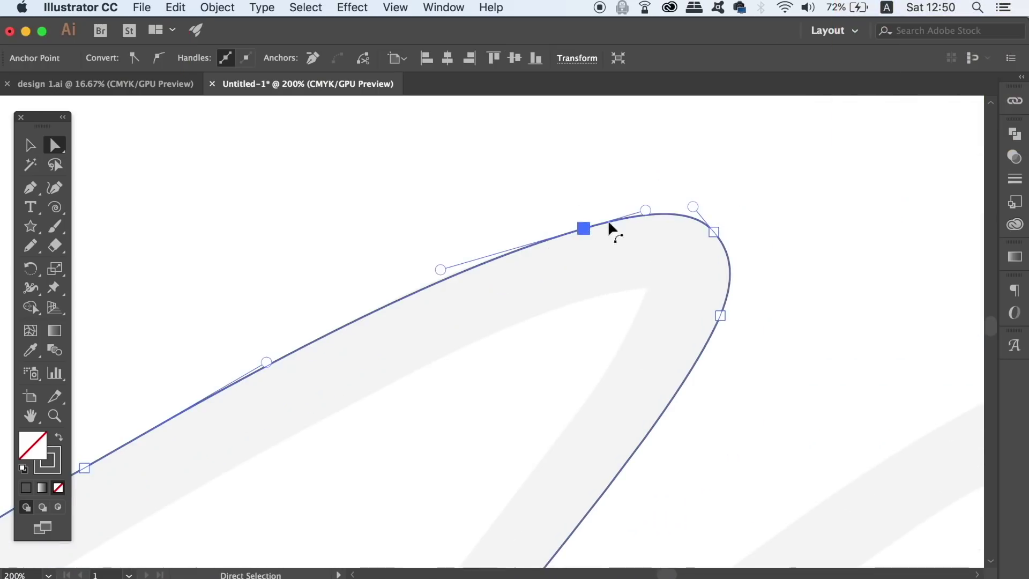
drag(646, 209, 646, 211)
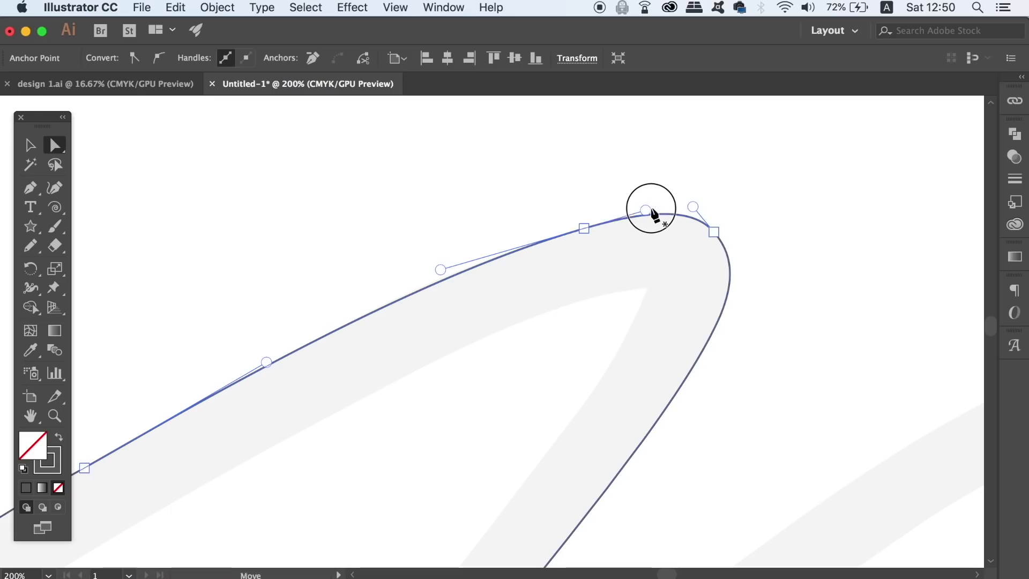
click(834, 182)
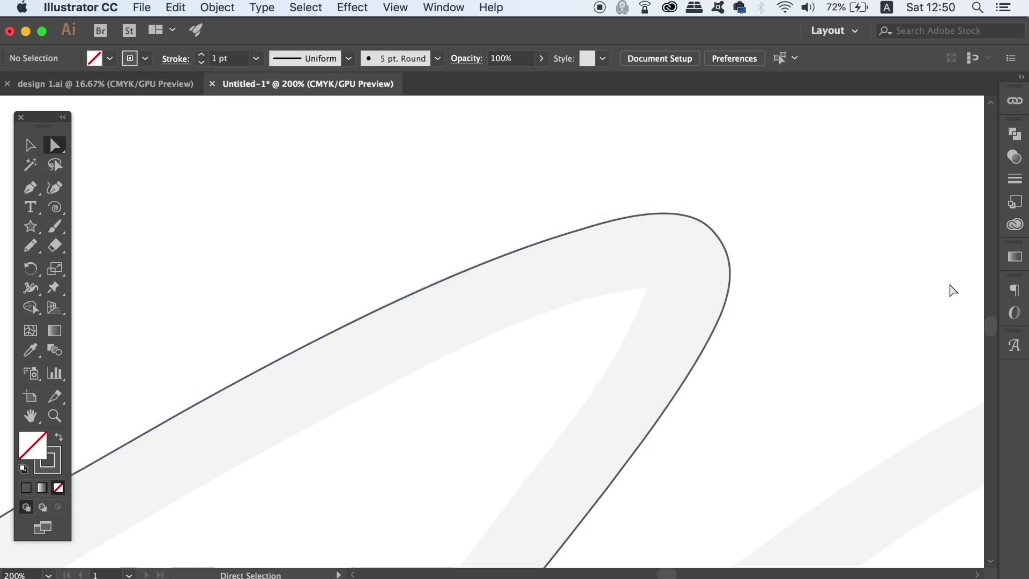
key(super+minus)
key(super+minus)
key(super+minus)
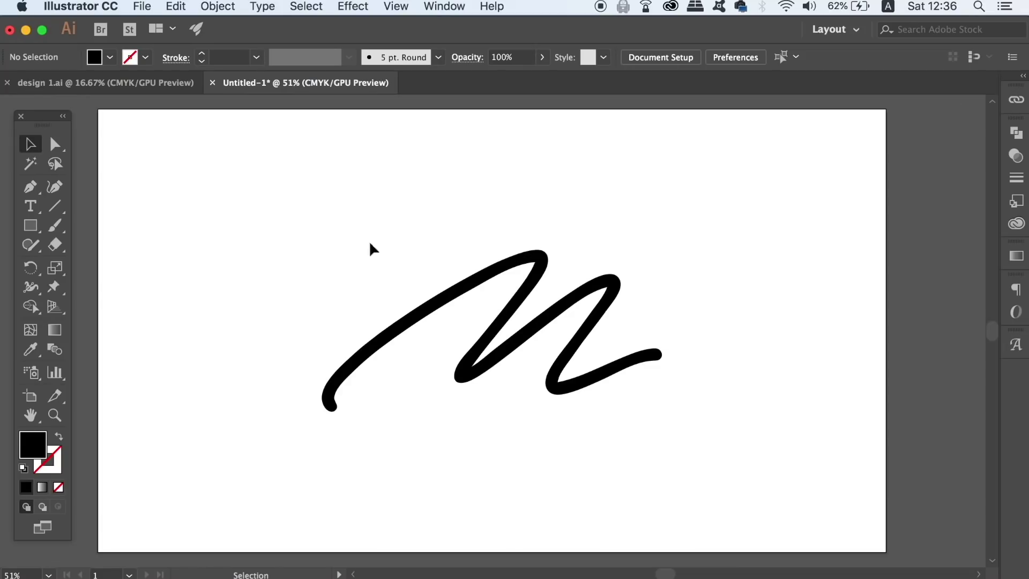
click(30, 246)
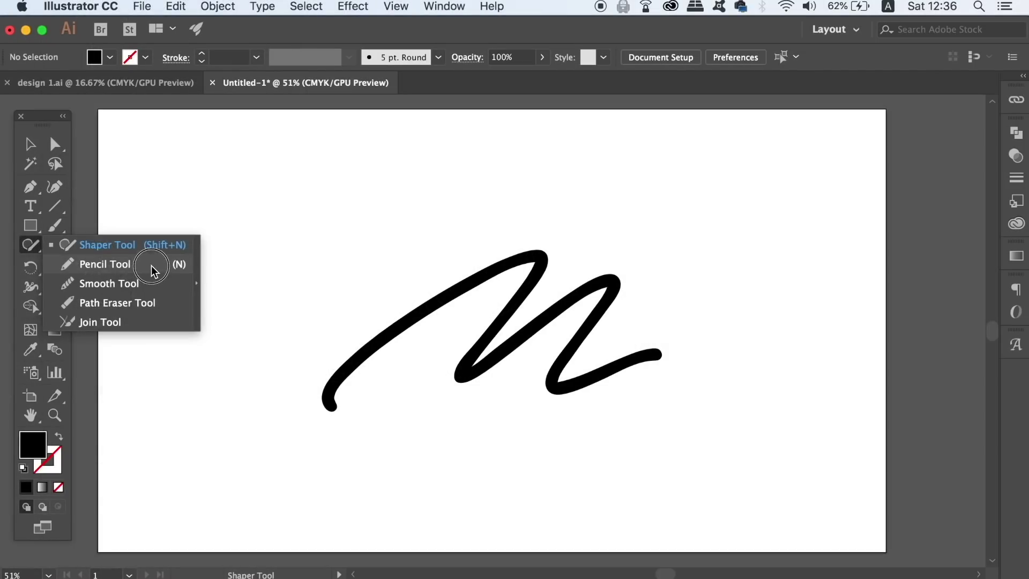
click(316, 246)
drag(231, 245, 481, 156)
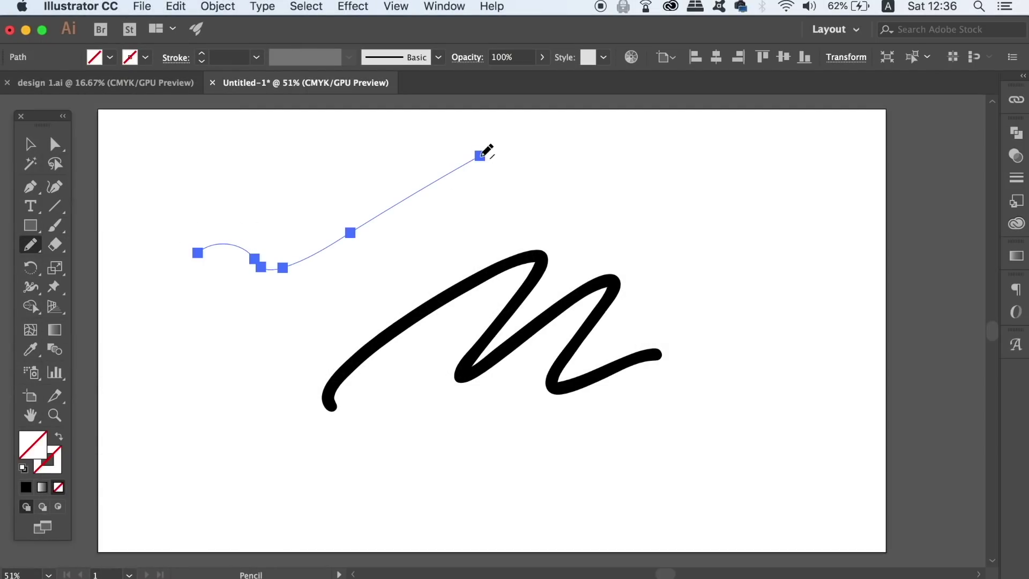
drag(548, 201, 258, 191)
drag(456, 168, 225, 324)
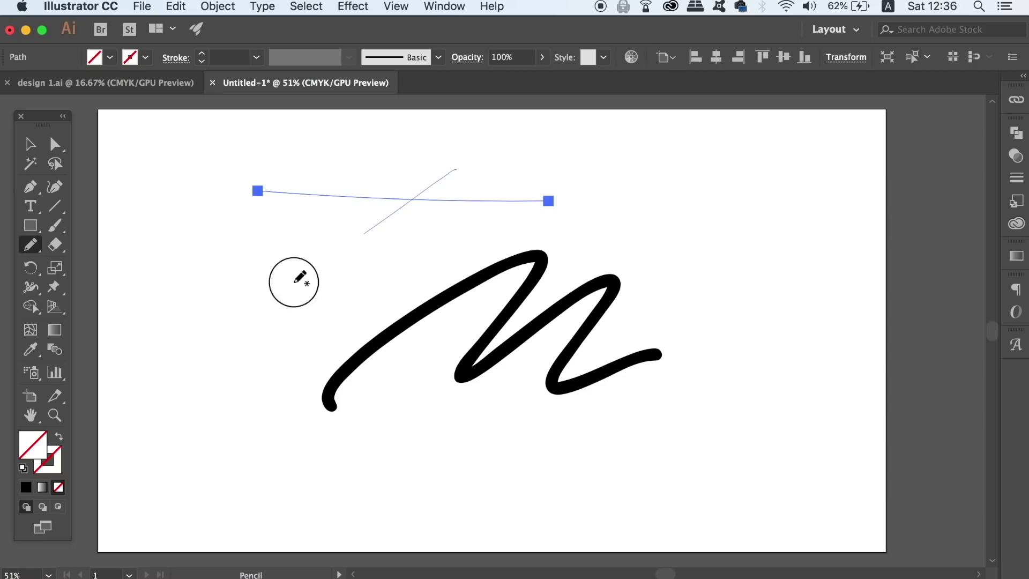
click(25, 487)
click(60, 437)
drag(156, 450, 271, 247)
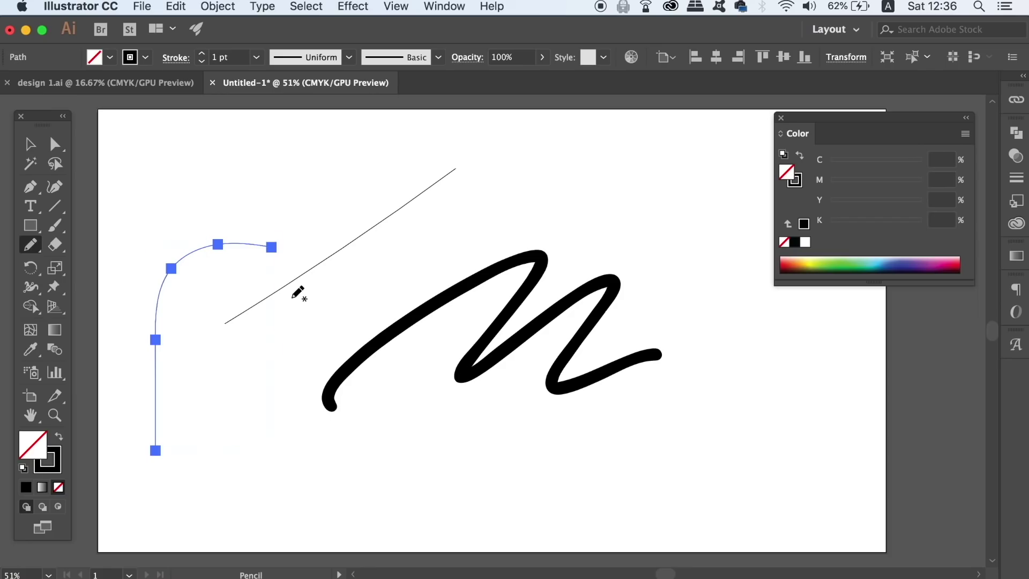
key(v)
mouse_move(143, 142)
mouse_down()
mouse_move(336, 258)
mouse_move(354, 314)
mouse_up()
key(Delete)
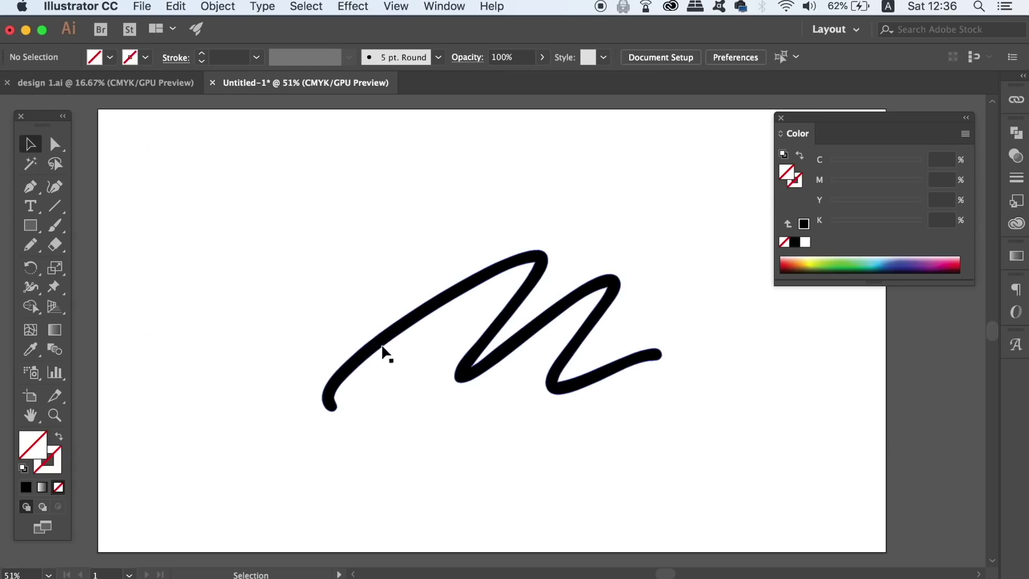
key(ctrl+plus)
key(ctrl+plus)
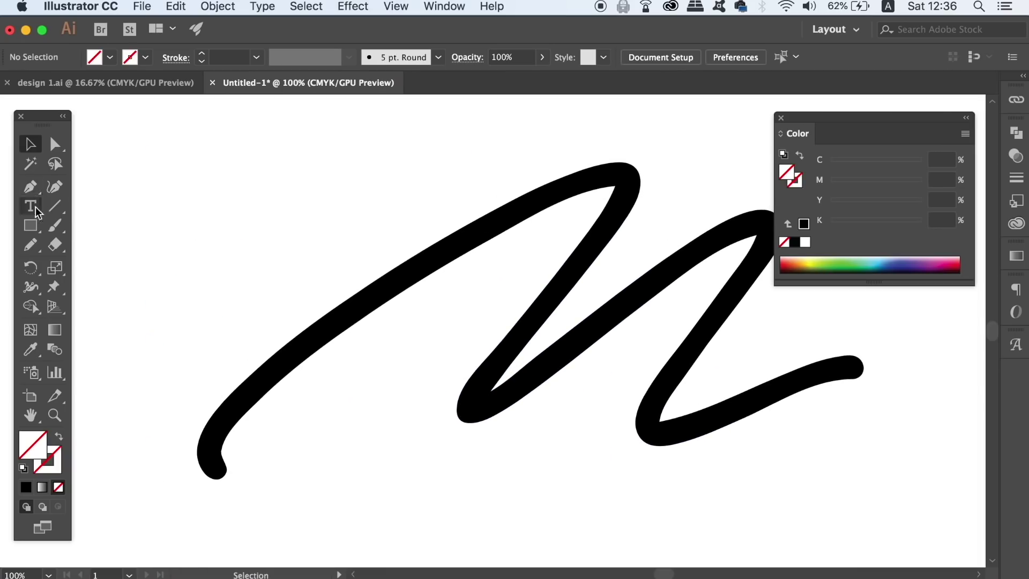
Select the squiggle and redraw its inner and bottom edges freehand with the Pencil.
click(30, 244)
click(55, 143)
key(ctrl+a)
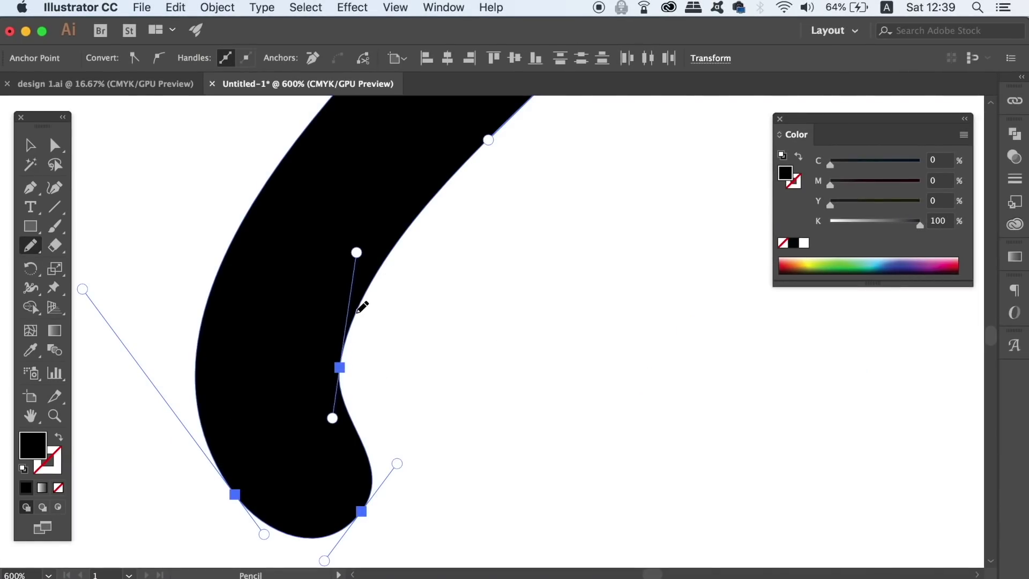
mouse_move(361, 308)
mouse_down()
mouse_move(355, 405)
mouse_move(375, 279)
mouse_up()
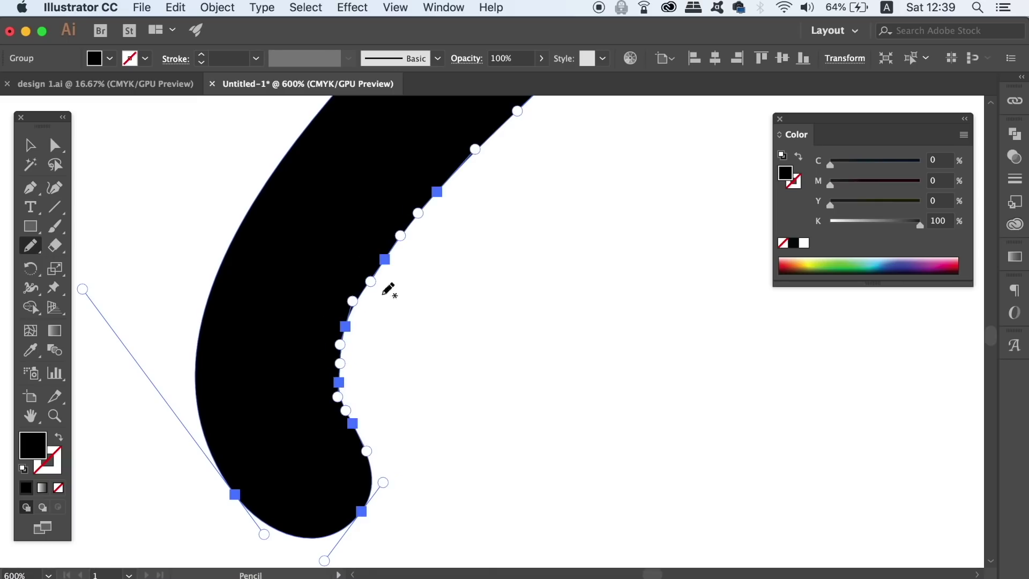
drag(241, 496, 369, 498)
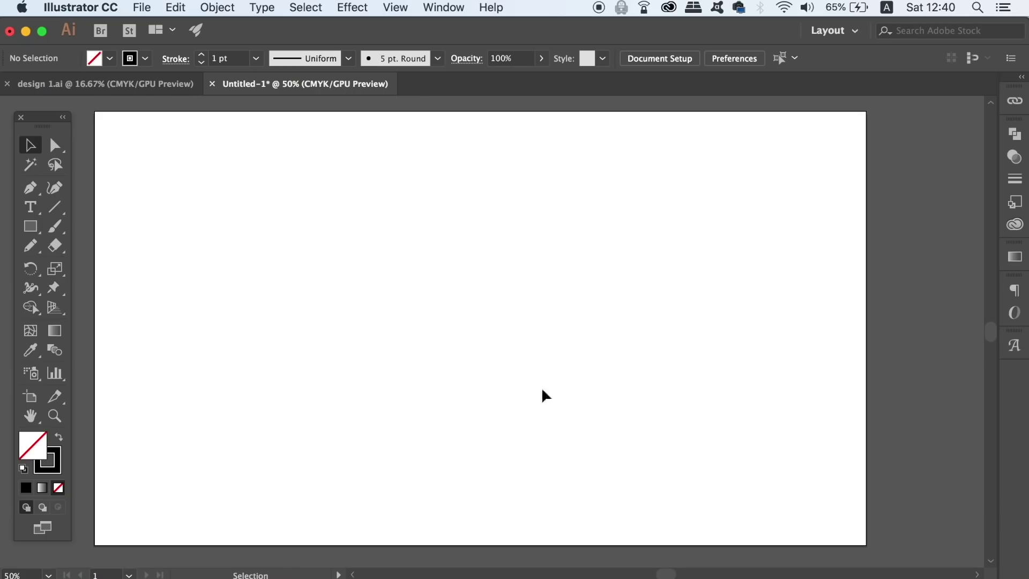
drag(33, 227, 134, 282)
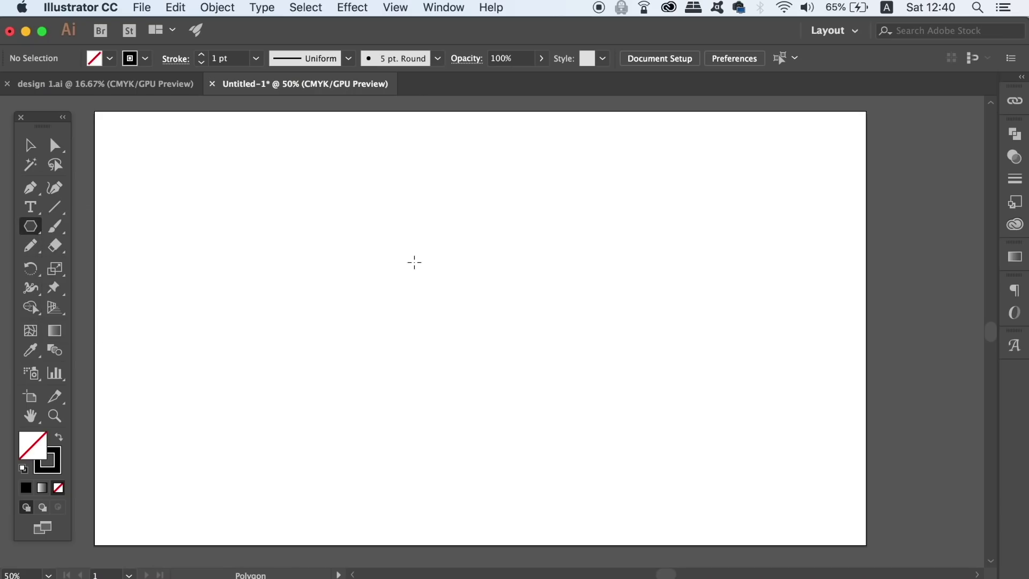
drag(332, 185, 396, 243)
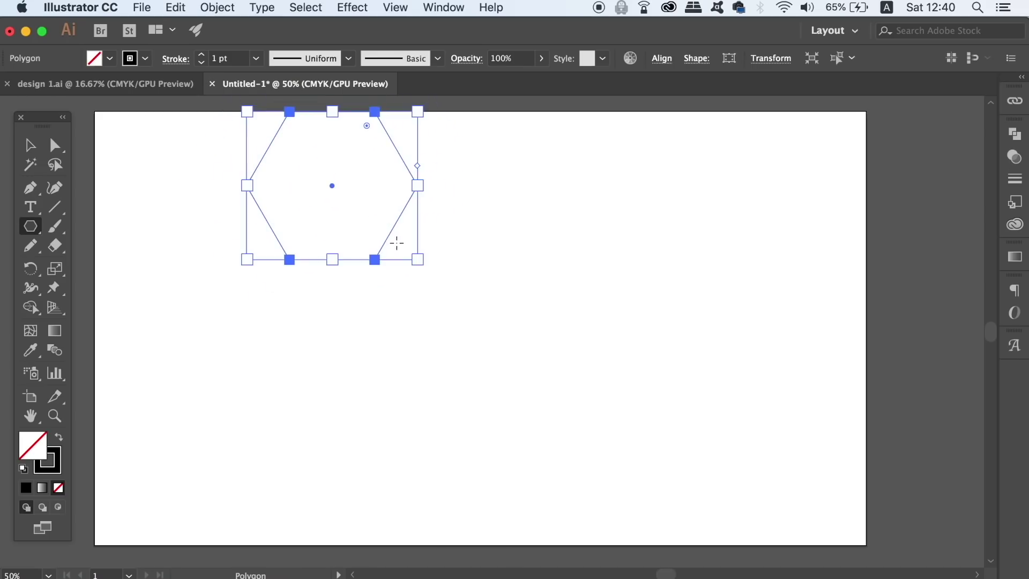
key(Delete)
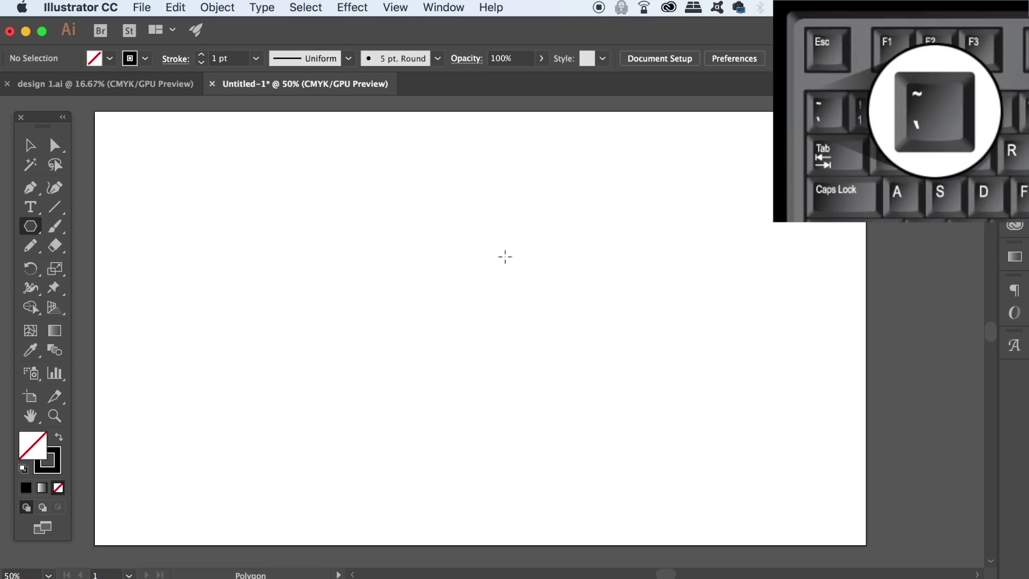
mouse_move(461, 267)
mouse_down()
mouse_move(465, 245)
mouse_move(455, 257)
mouse_up()
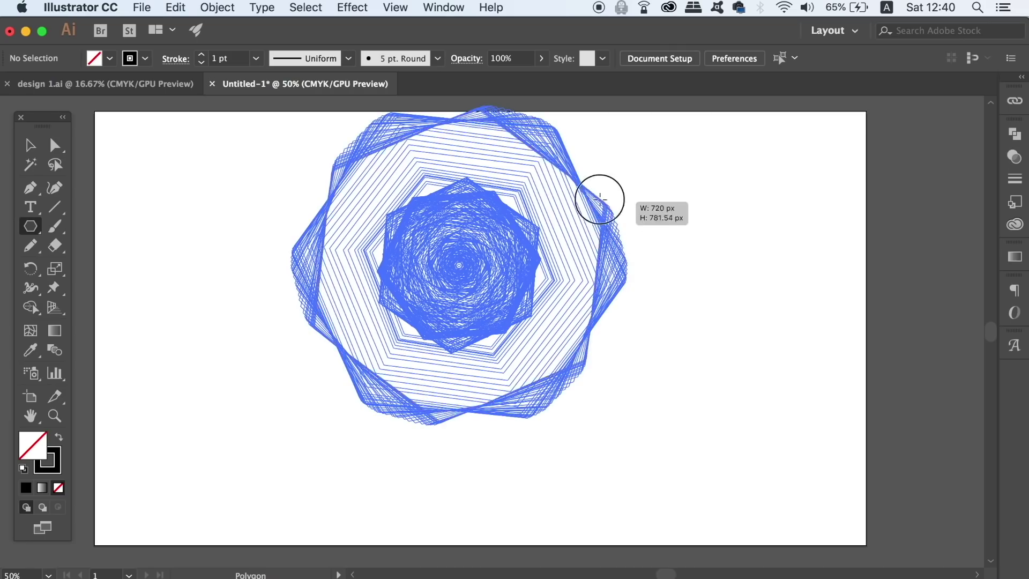
Extend the hexagon trail outward and give the rose a 0.5 pt stroke.
mouse_move(455, 257)
mouse_down()
mouse_move(571, 281)
mouse_move(620, 218)
mouse_up()
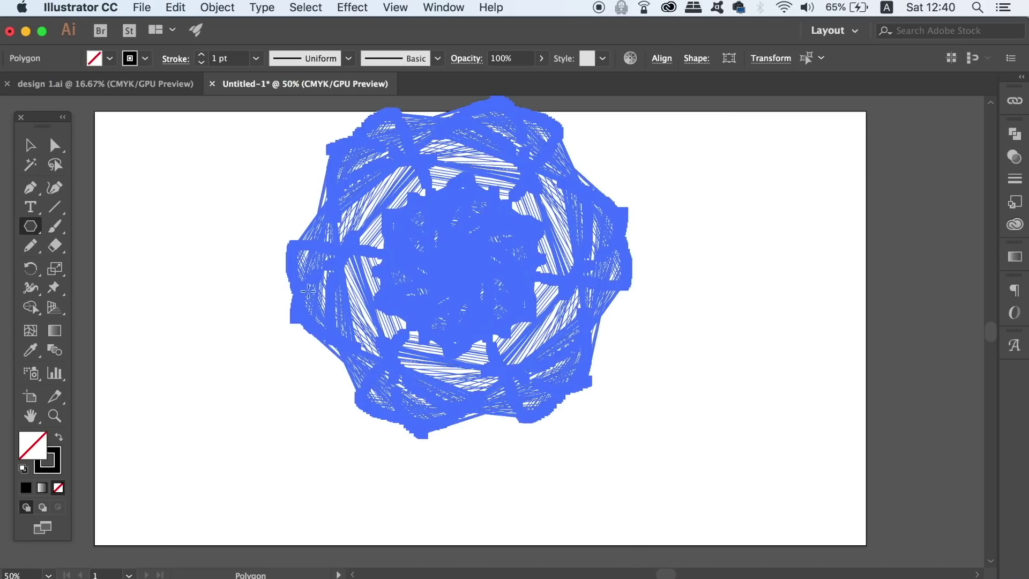
key(v)
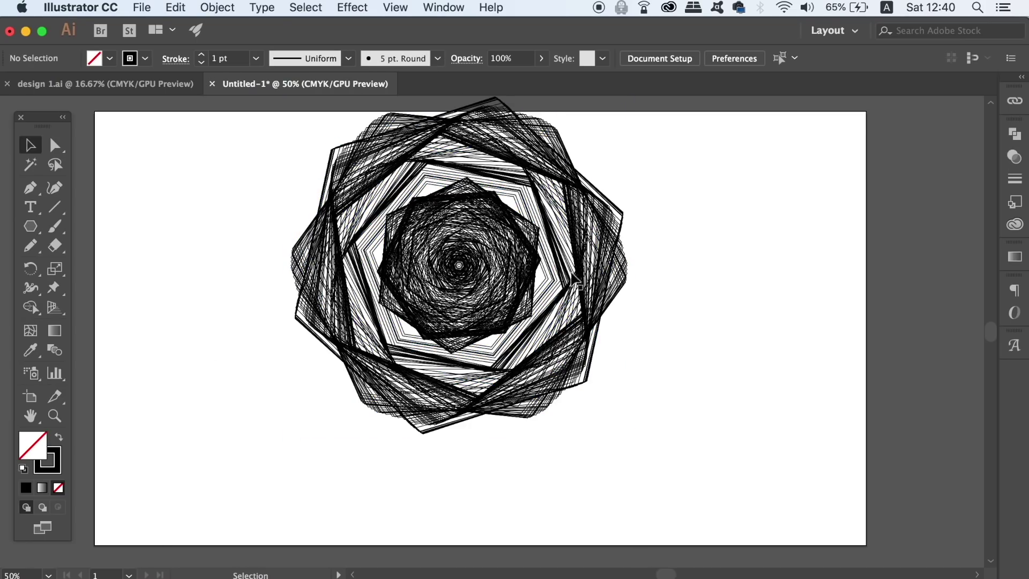
click(257, 60)
click(260, 92)
click(202, 180)
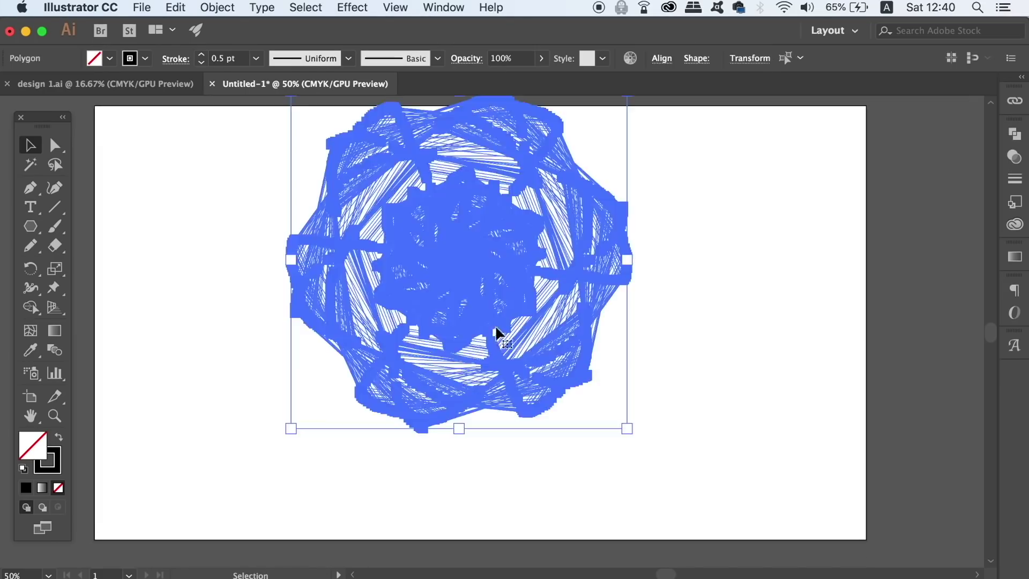
Move the rose lower, reselect it, and delete it.
drag(494, 332, 500, 379)
click(760, 389)
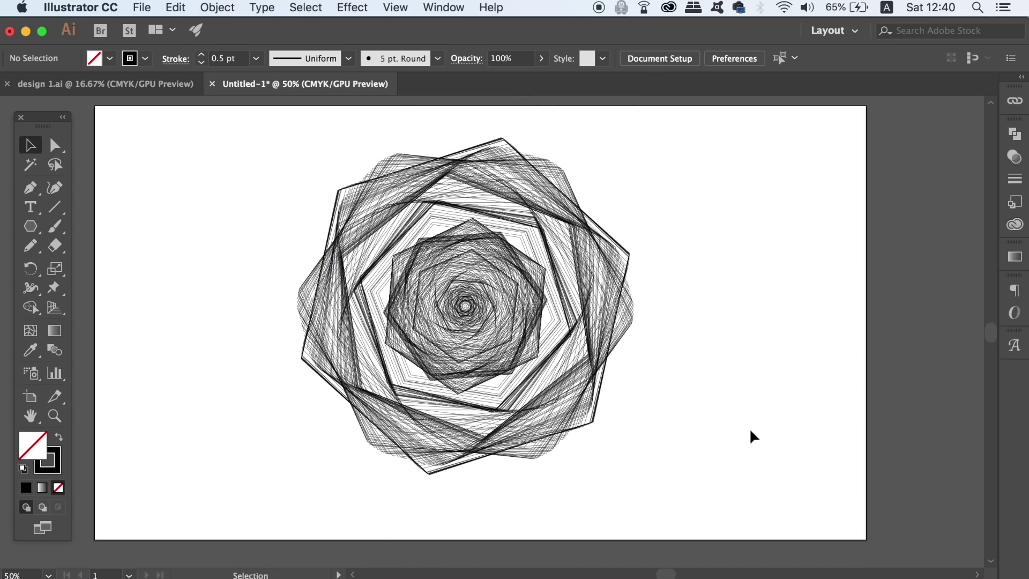
mouse_move(753, 379)
mouse_down()
mouse_move(516, 294)
mouse_move(480, 331)
mouse_up()
key(ctrl+z)
key(Delete)
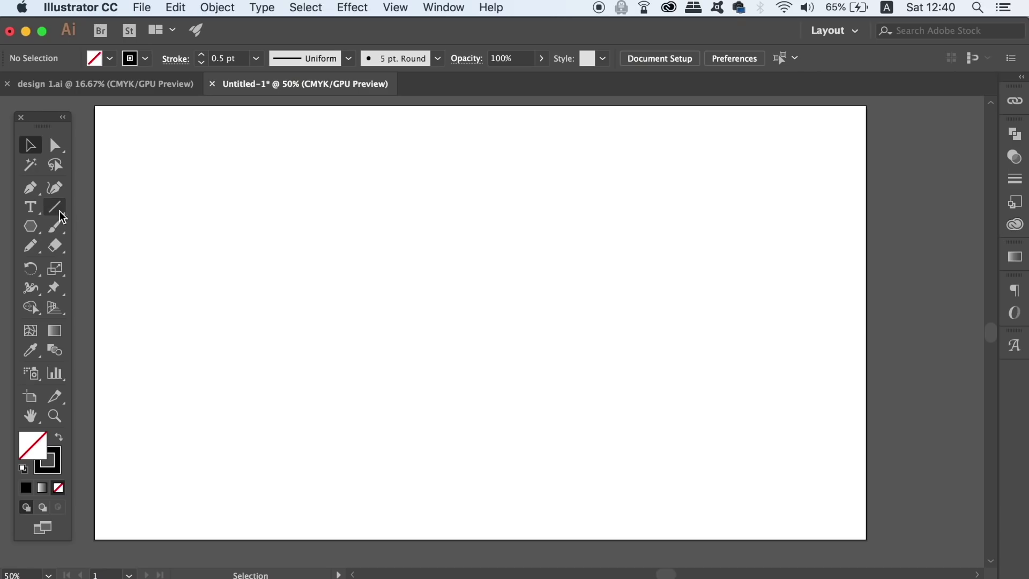
Draw a wide fan of Line Segment lines radiating from one centre point.
click(56, 207)
drag(498, 272, 804, 235)
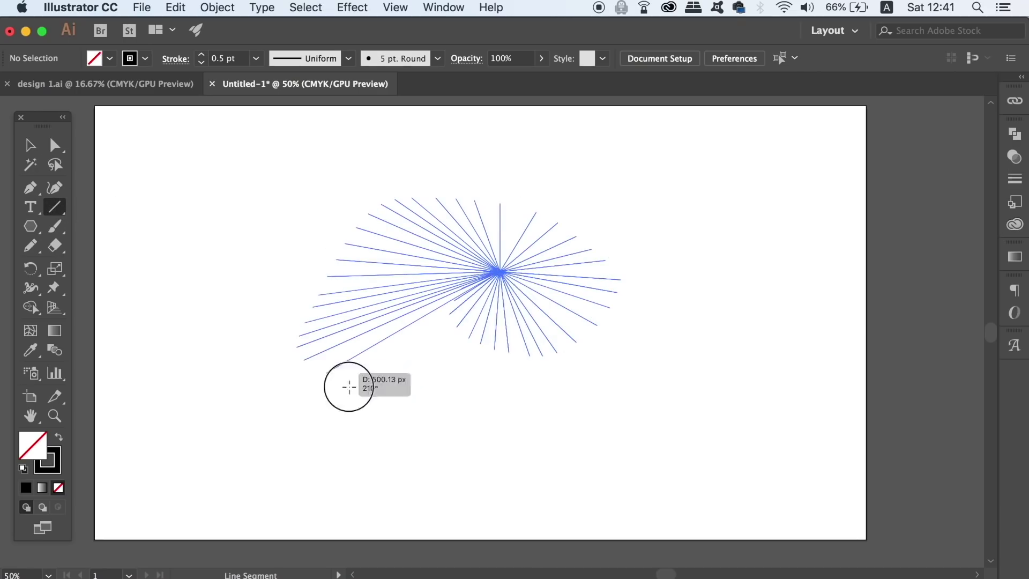
drag(805, 235, 806, 273)
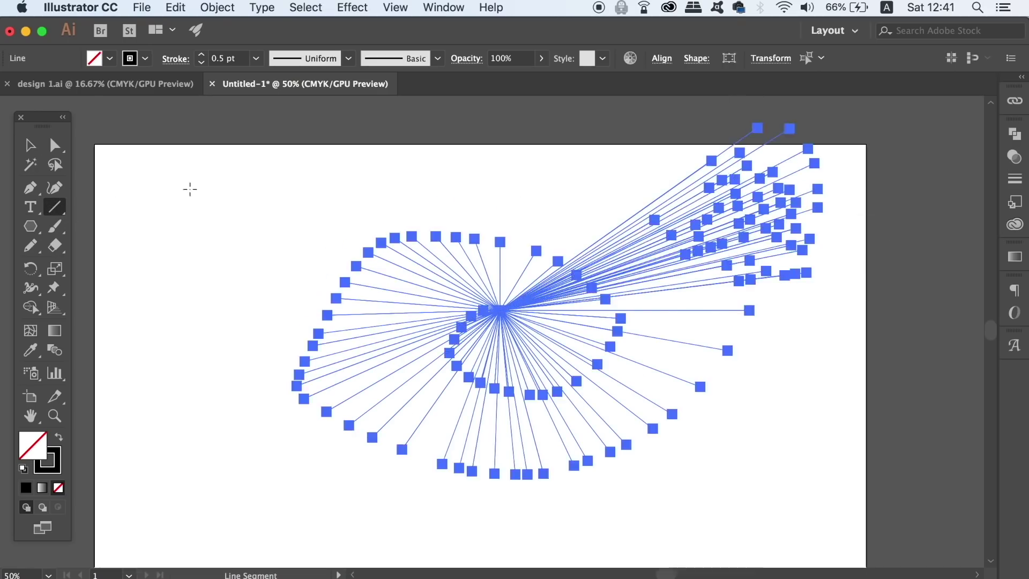
key(v)
click(214, 202)
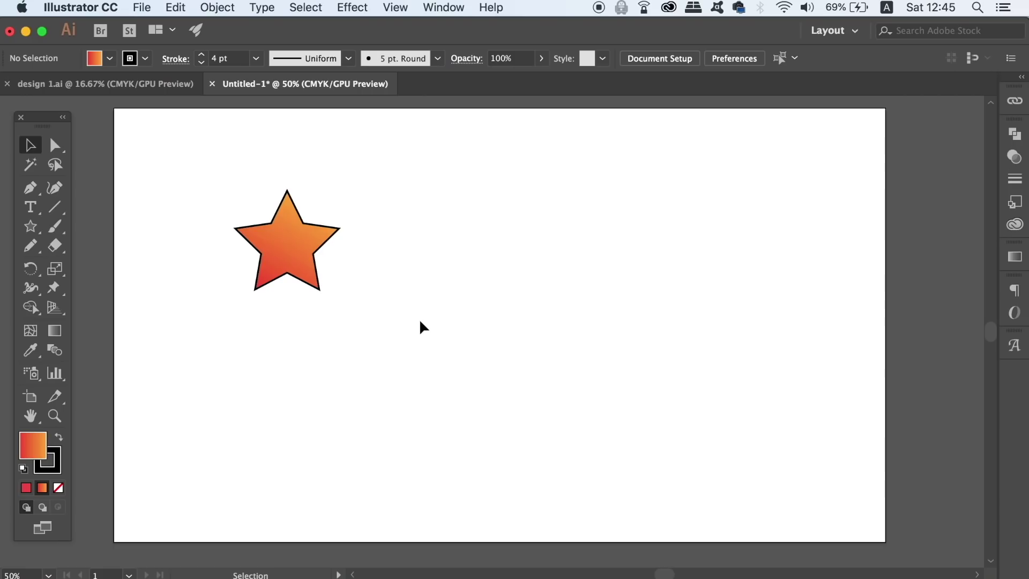
Duplicate the orange star to the lower right and open the application menu.
click(287, 236)
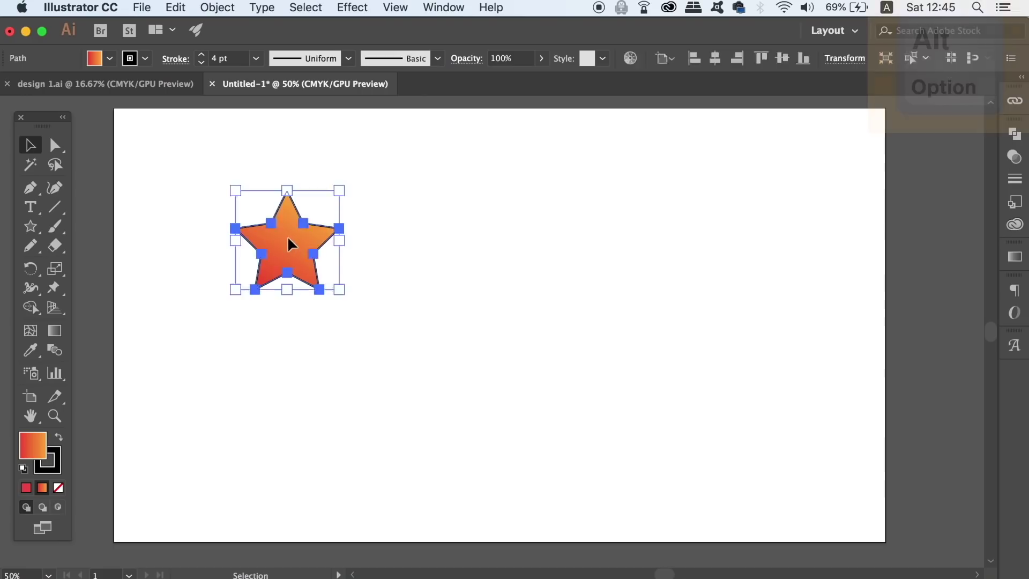
drag(287, 237, 504, 393)
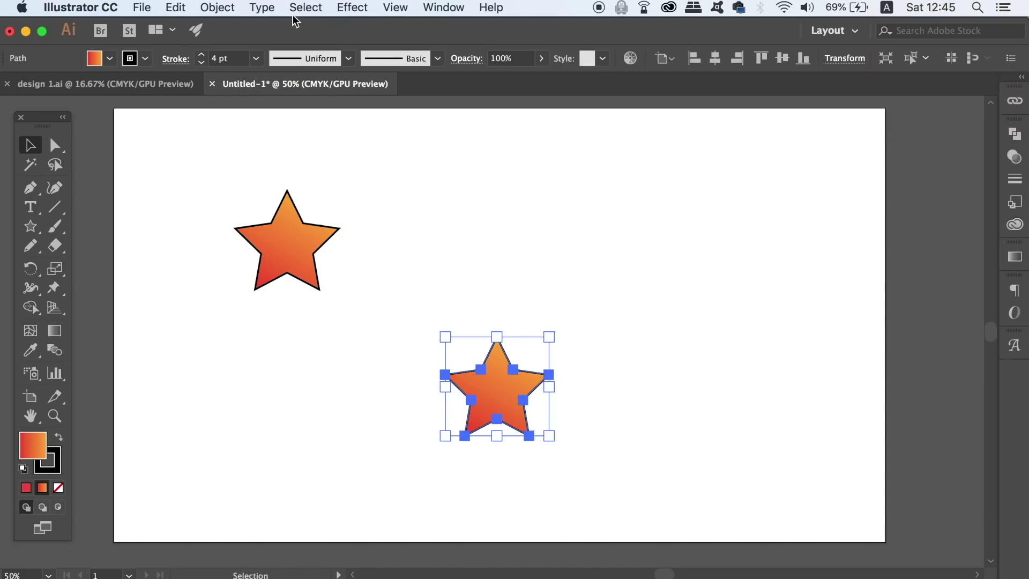
click(81, 8)
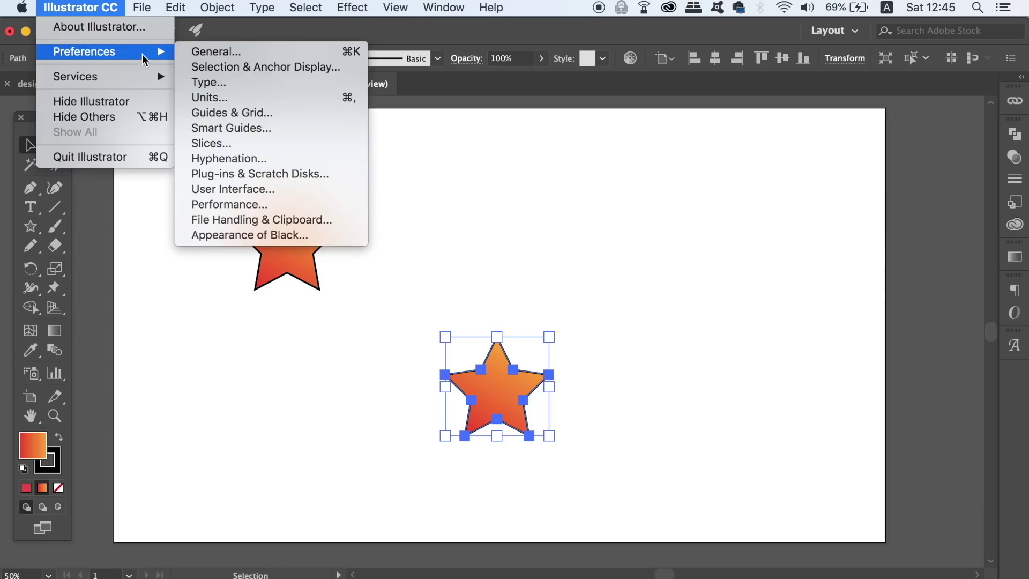
mouse_move(84, 52)
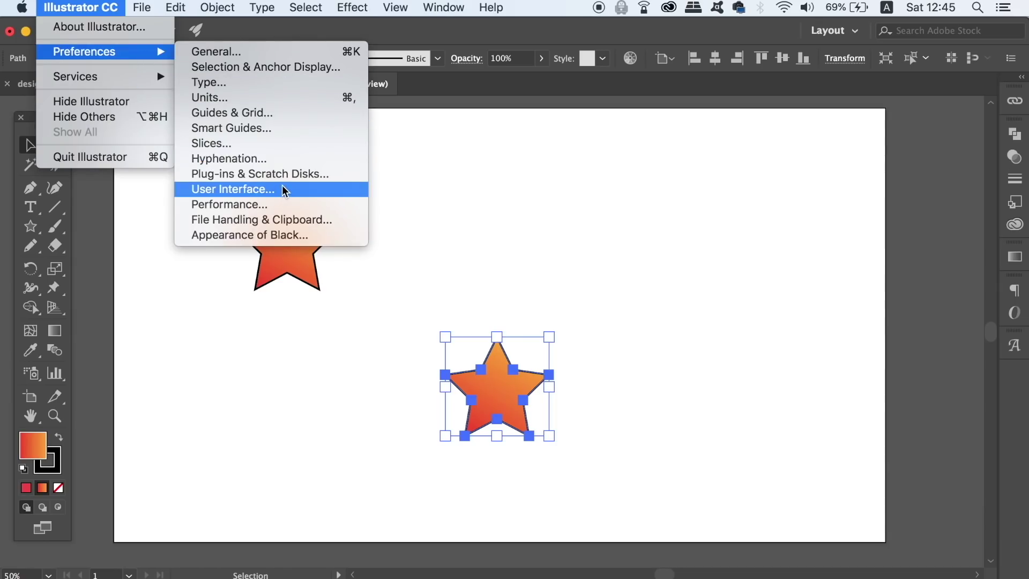
Enable Scale Strokes & Effects in General preferences and shrink the lower star to half size.
click(287, 53)
click(828, 302)
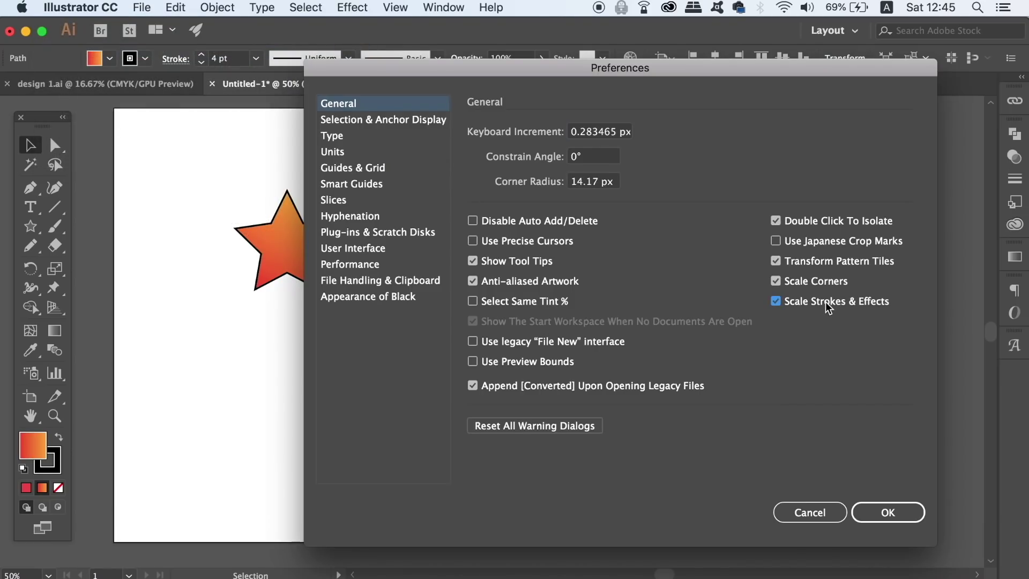
click(884, 510)
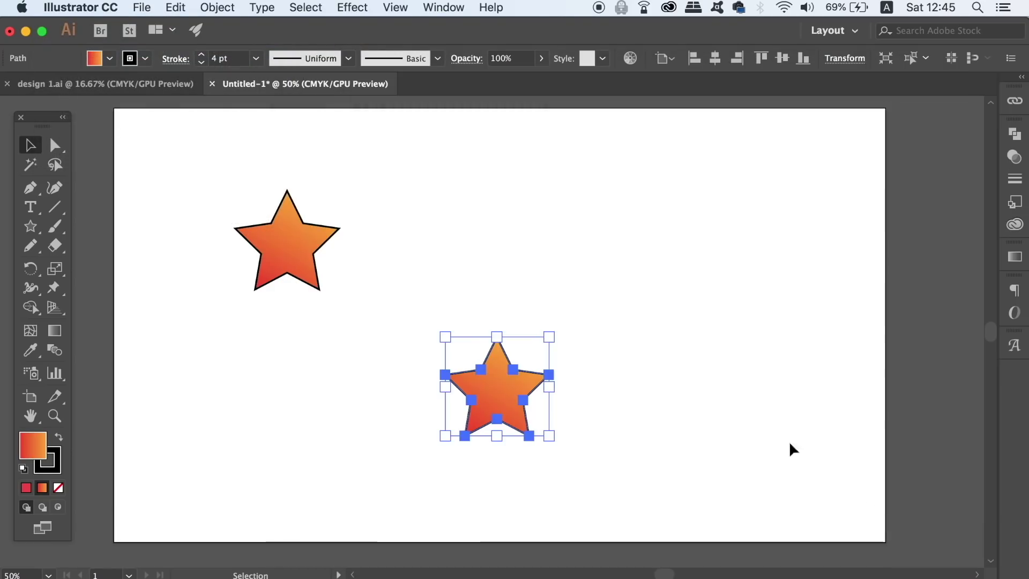
drag(547, 338, 526, 360)
Select both stars together and open the Object menu.
click(568, 282)
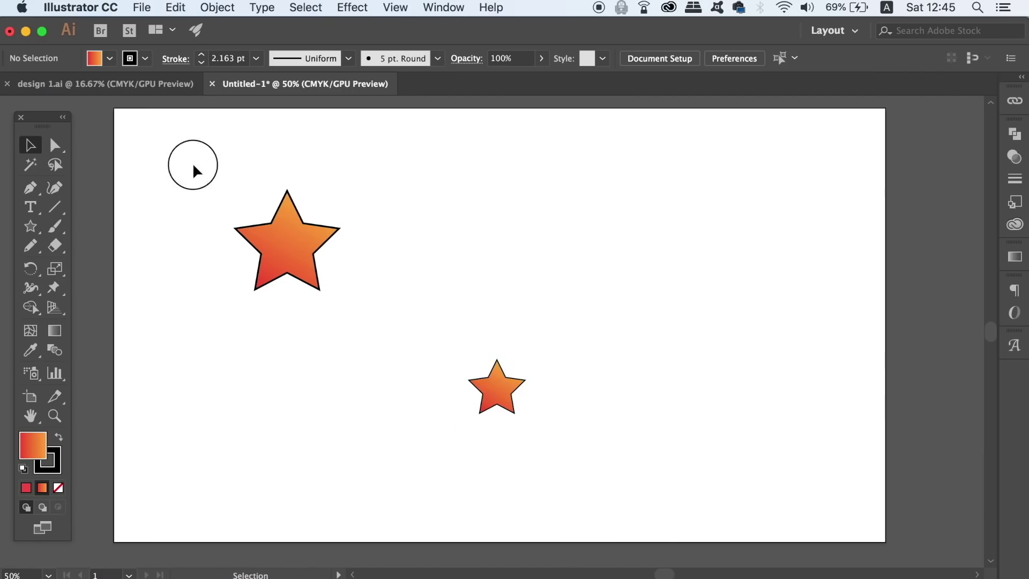
drag(195, 165, 656, 551)
click(228, 7)
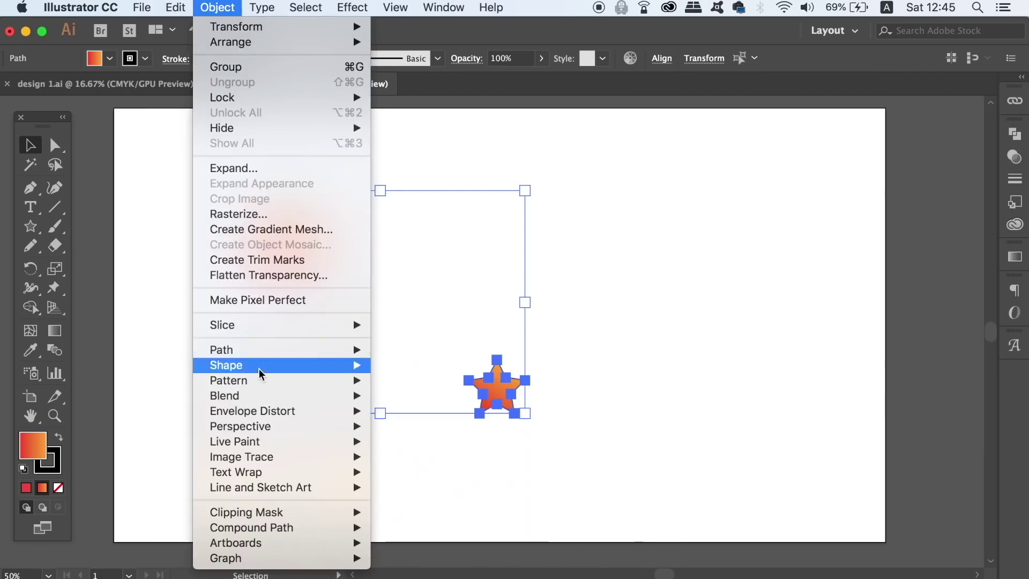
mouse_move(224, 395)
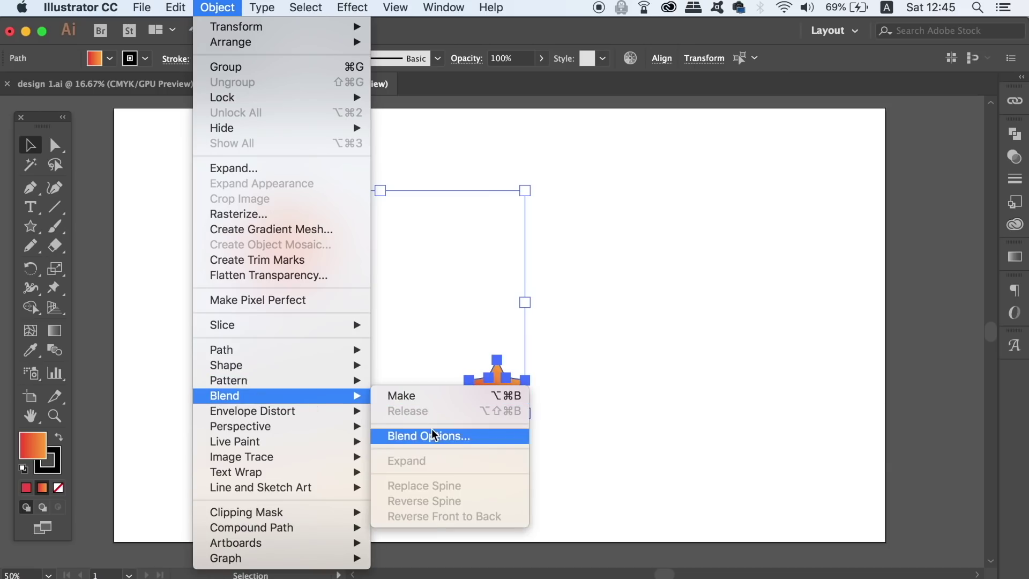
Keep blend options at Specified Distance 1 px and make a blend between the two stars.
click(434, 435)
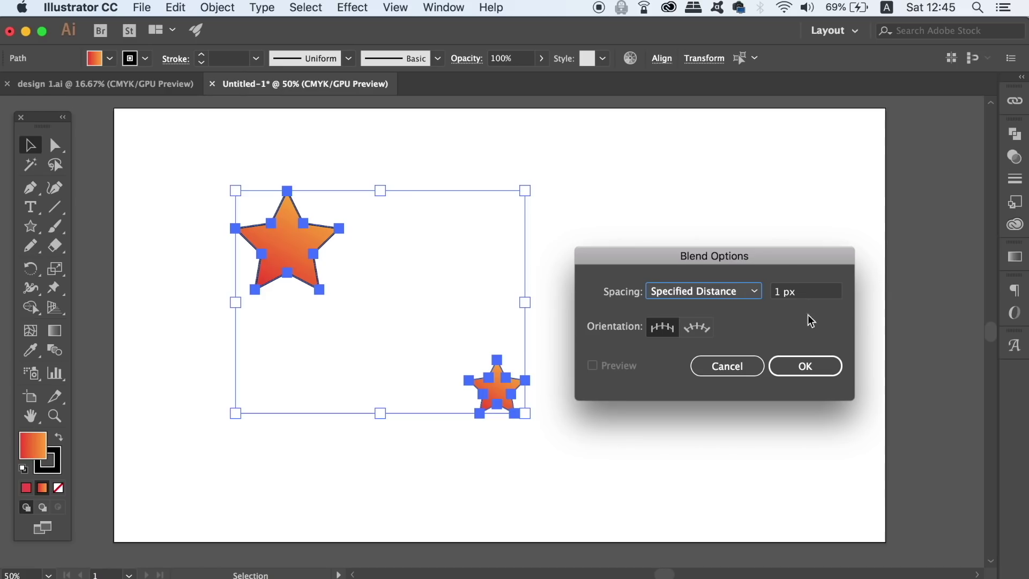
click(810, 368)
click(805, 366)
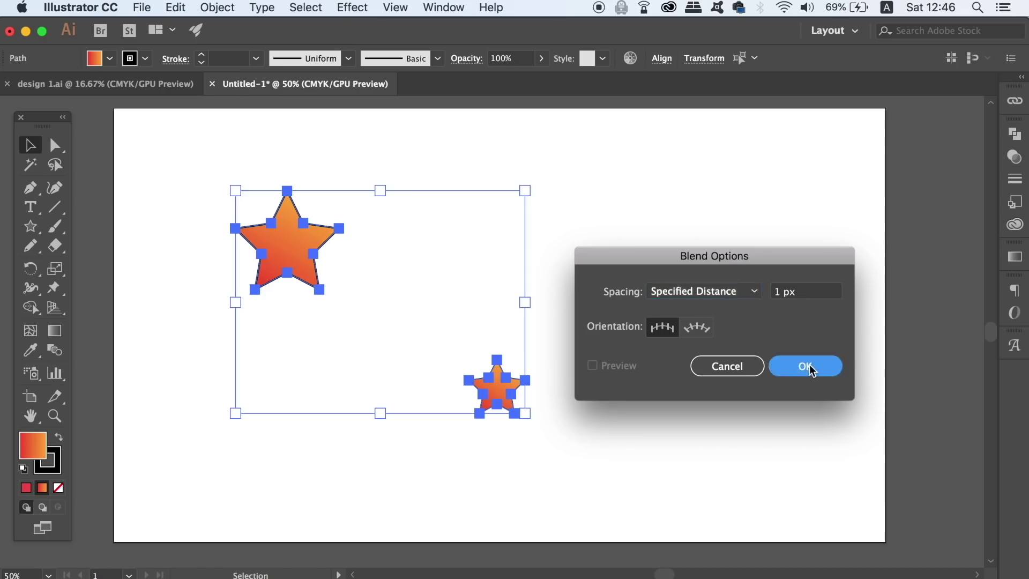
click(218, 7)
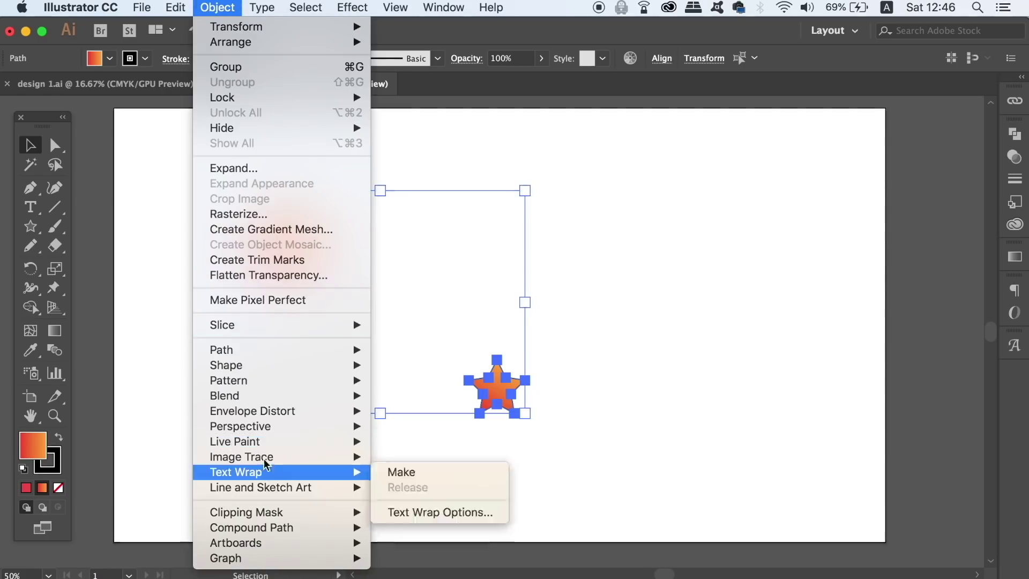
mouse_move(224, 395)
click(439, 406)
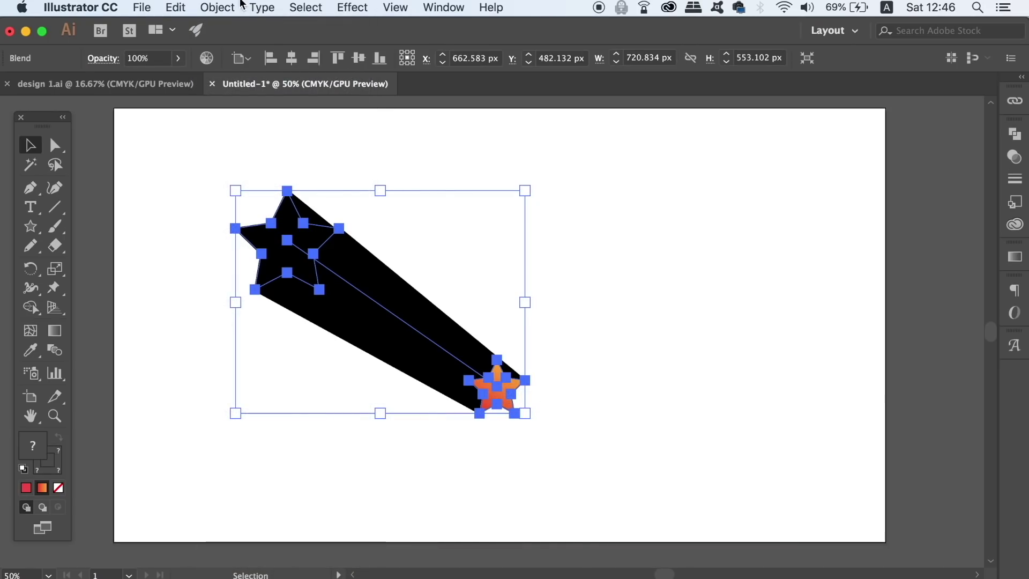
click(229, 8)
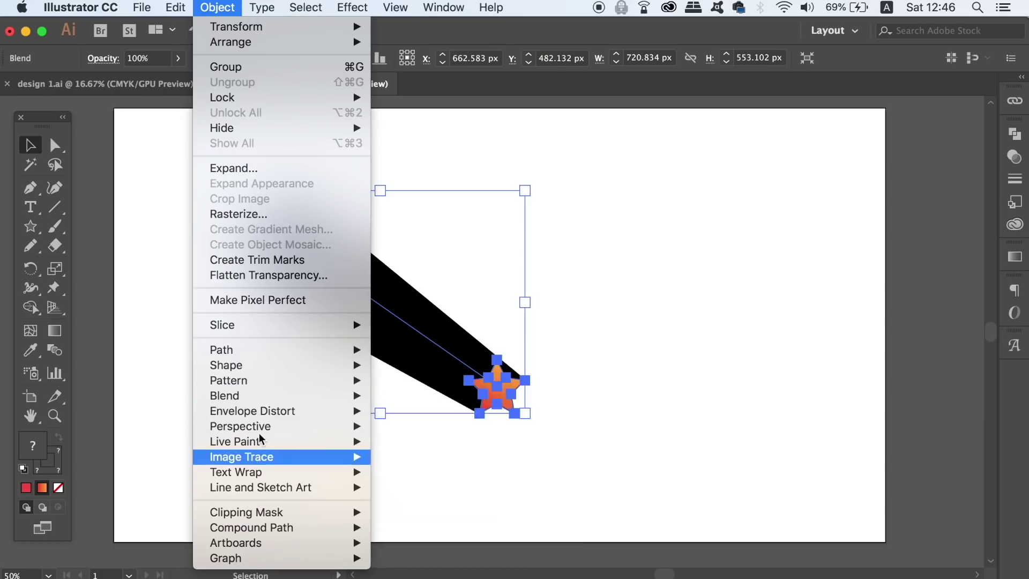
Switch blend spacing to Specified Steps with Preview, trying 50 then 70 steps.
mouse_move(224, 395)
click(454, 435)
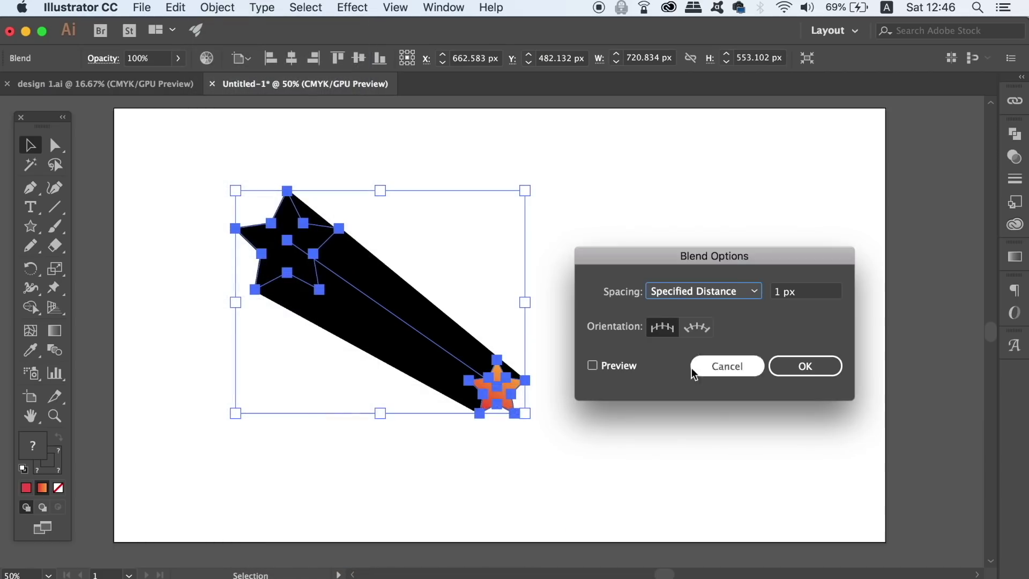
click(735, 299)
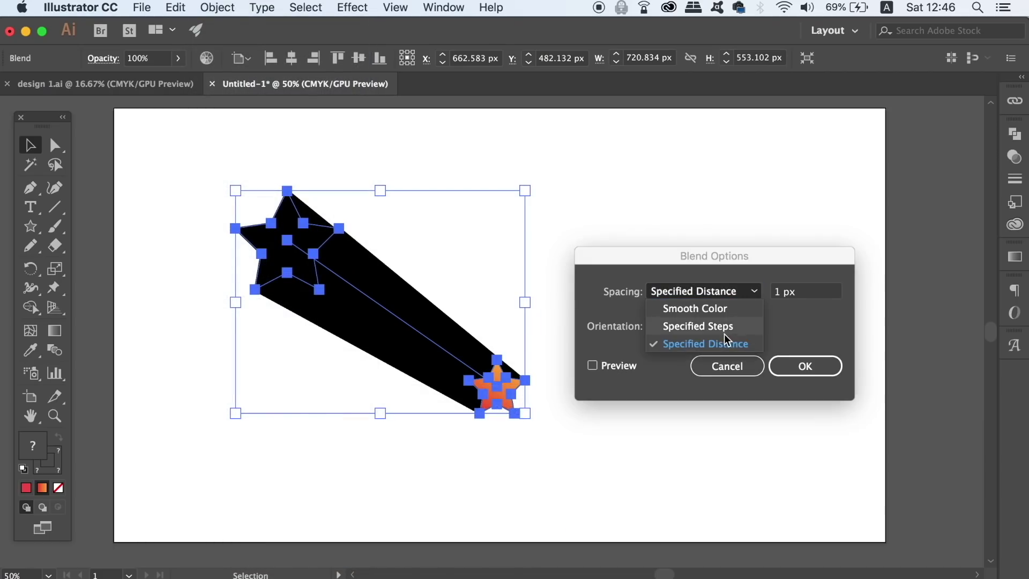
click(703, 337)
click(616, 367)
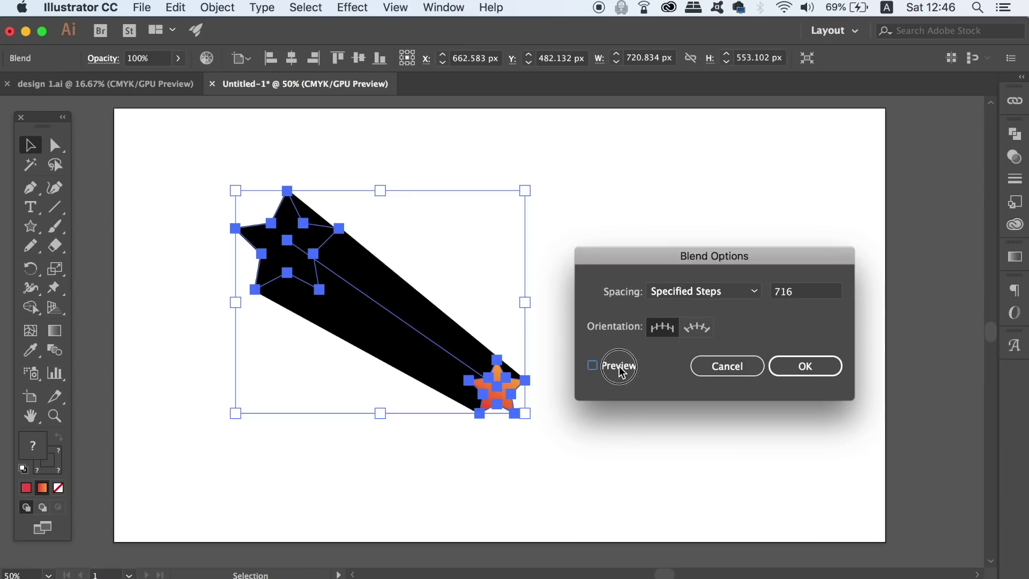
double_click(800, 298)
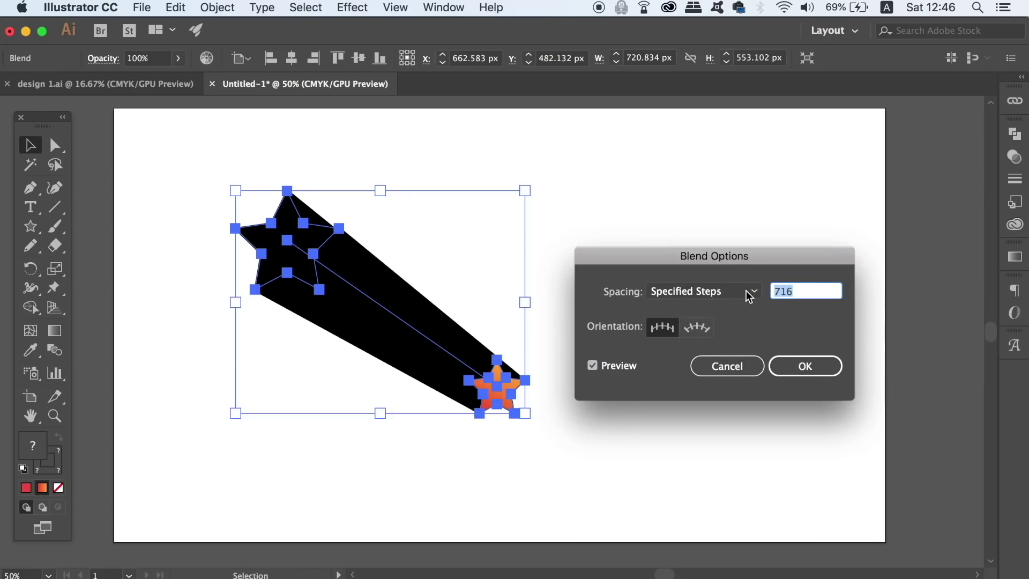
text(50)
click(632, 369)
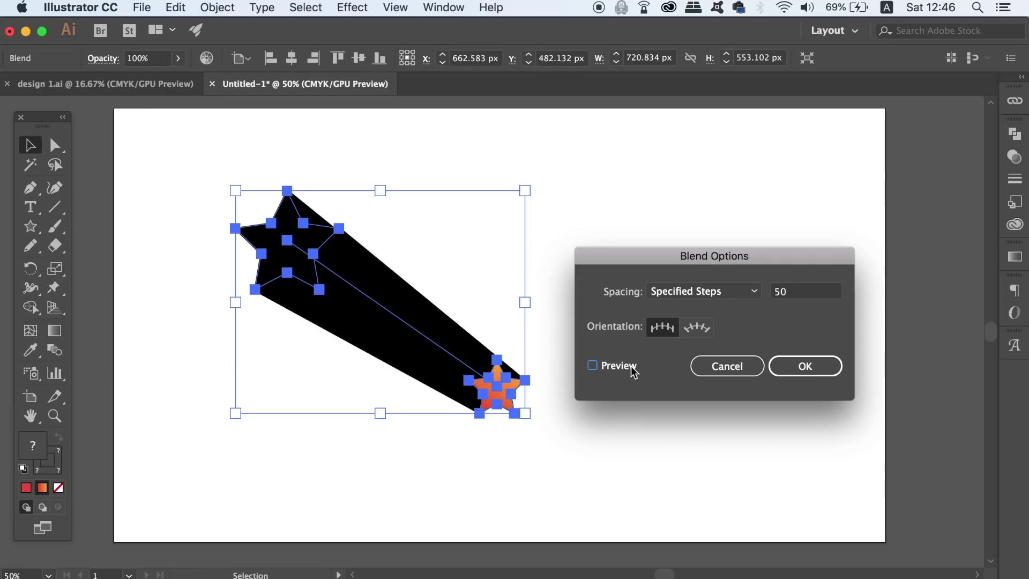
double_click(788, 291)
text(70)
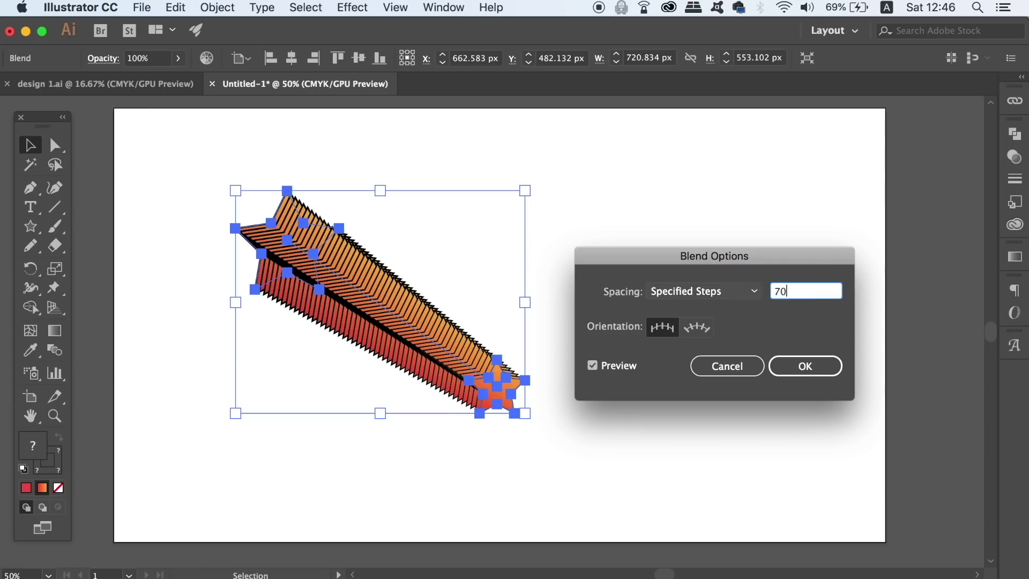
click(595, 366)
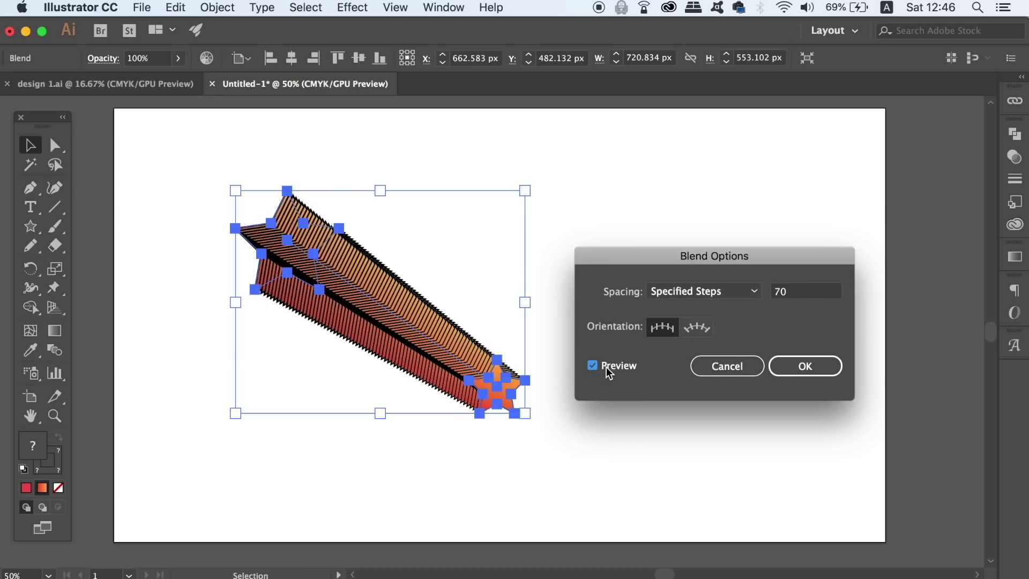
click(752, 294)
Raise the step count through 85 and 90 to 95, apply it, and move the trail left.
text(85)
key(Tab)
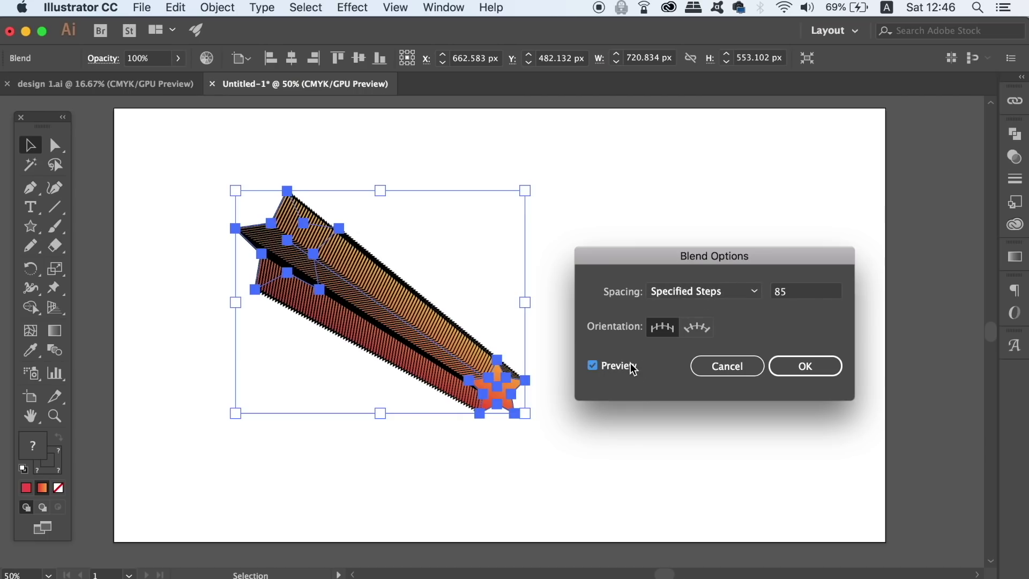
double_click(784, 292)
text(90)
key(Tab)
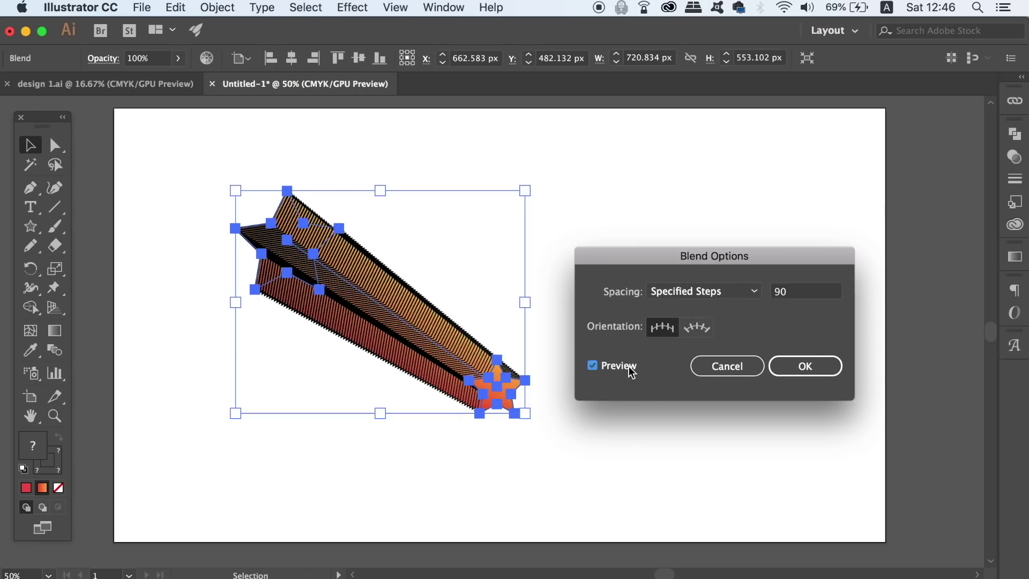
double_click(788, 292)
text(95)
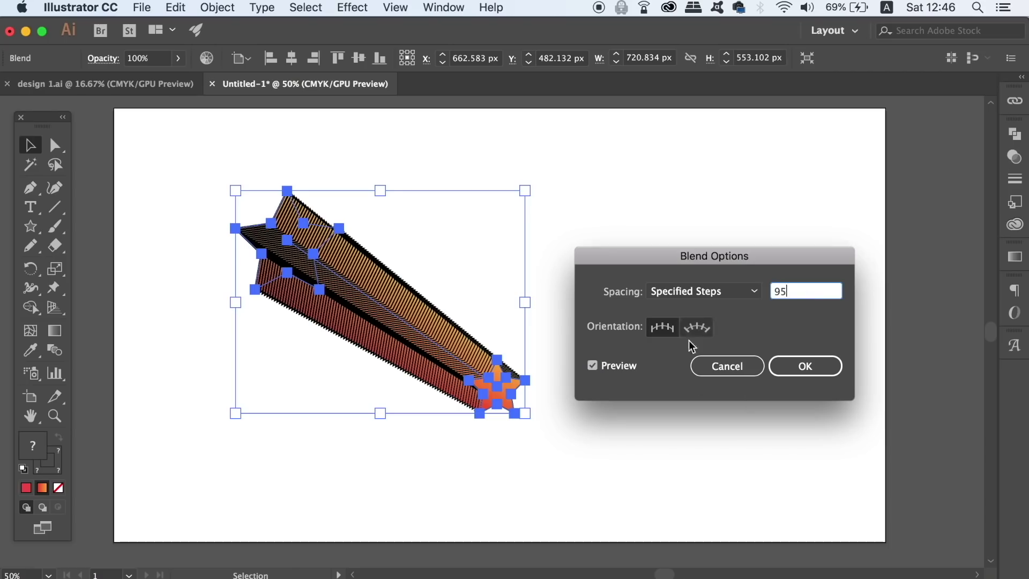
key(Tab)
click(592, 365)
click(783, 375)
click(702, 384)
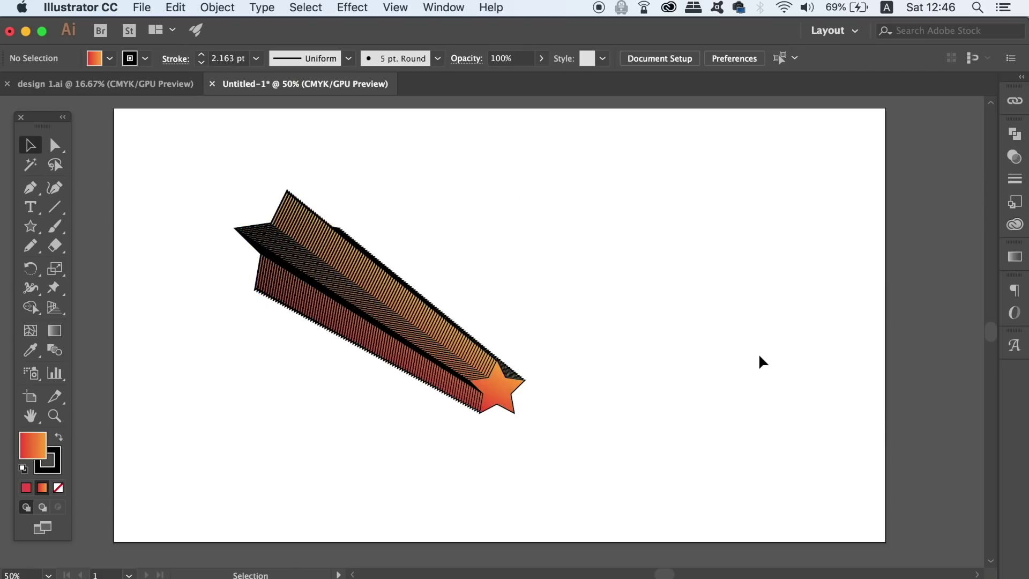
drag(441, 361, 344, 361)
Draw a wavy Pen curve with no fill rising to the upper right.
click(632, 350)
key(p)
click(58, 487)
click(484, 313)
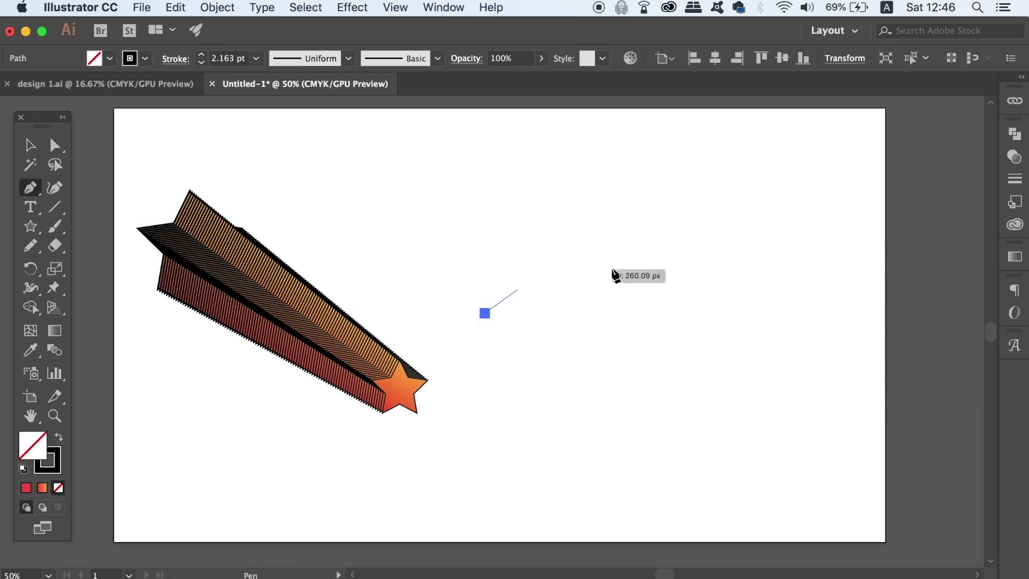
mouse_move(622, 270)
mouse_down()
mouse_move(651, 270)
mouse_move(730, 307)
mouse_up()
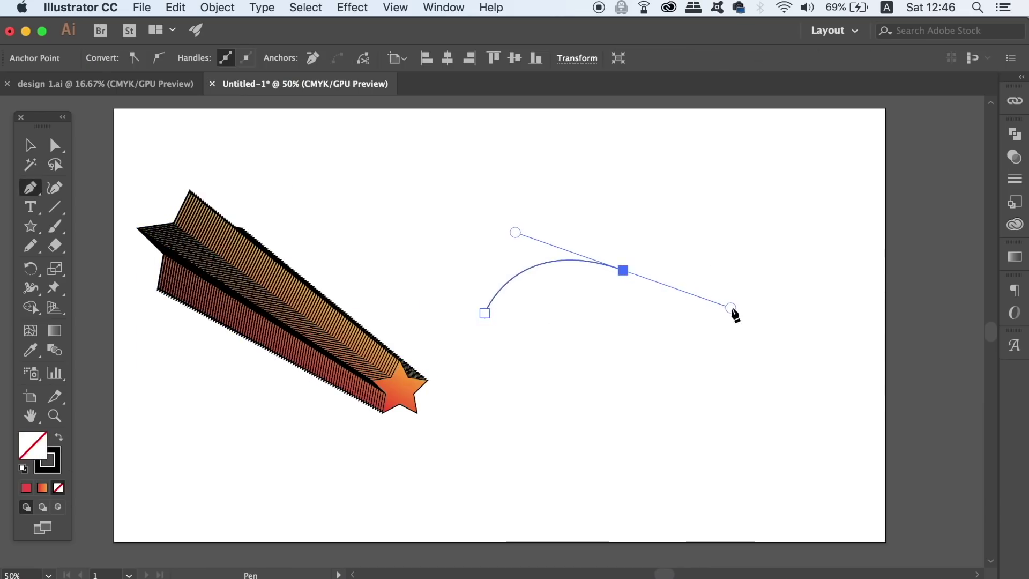
click(818, 214)
key(v)
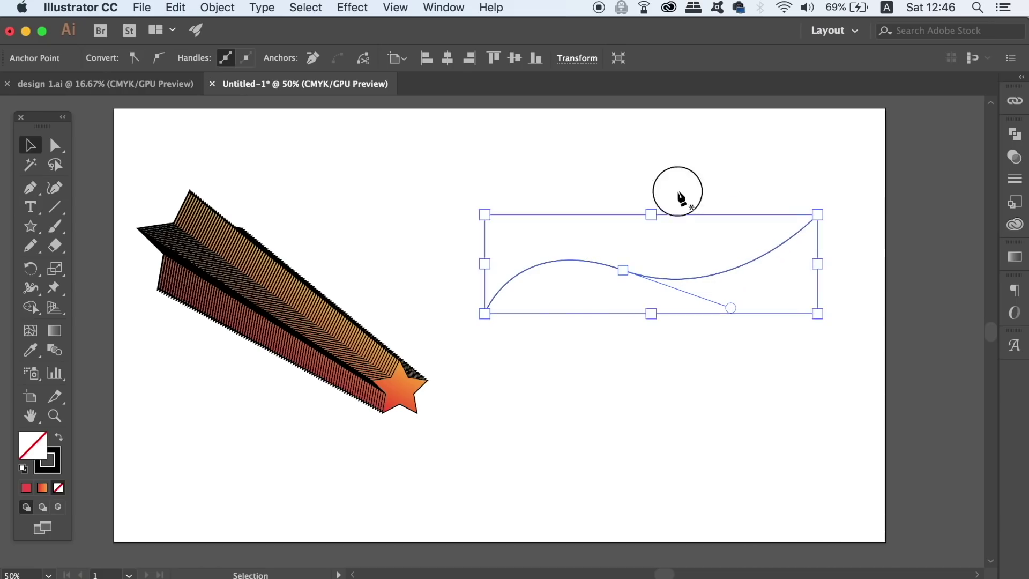
click(679, 195)
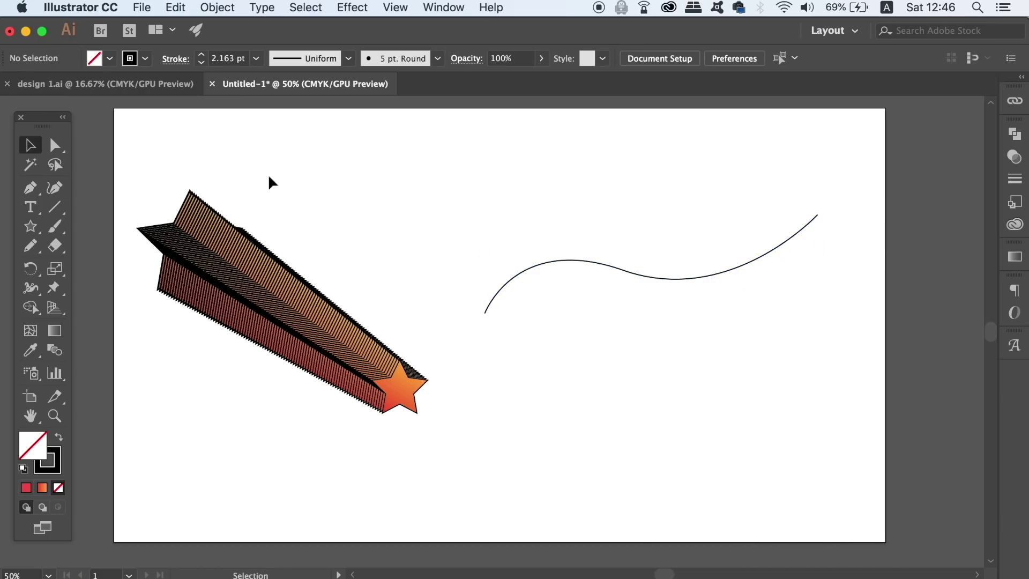
Attach the star trail to the curve with Blend > Replace Spine, then undo it.
drag(176, 165, 647, 390)
click(81, 8)
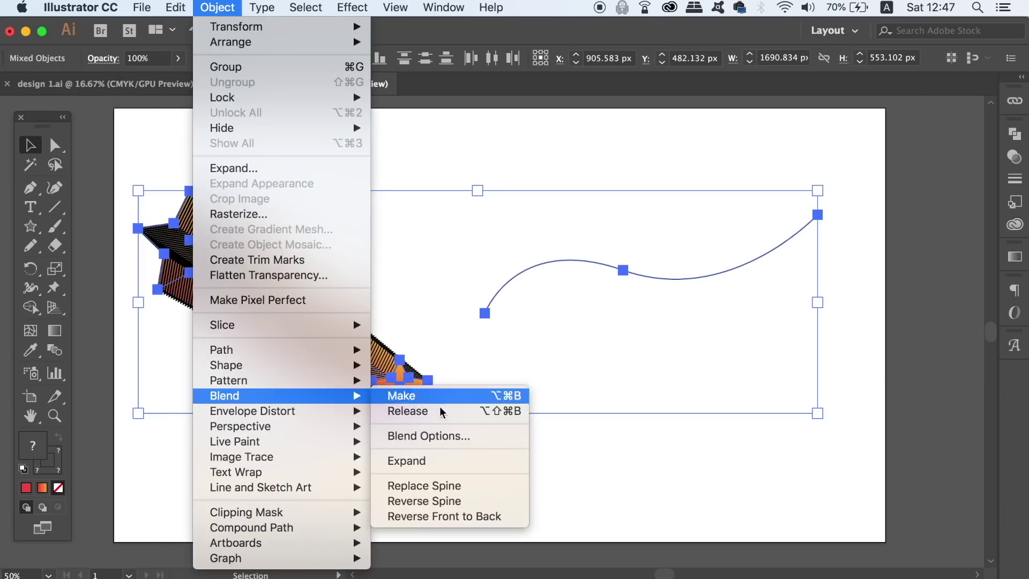
mouse_move(224, 396)
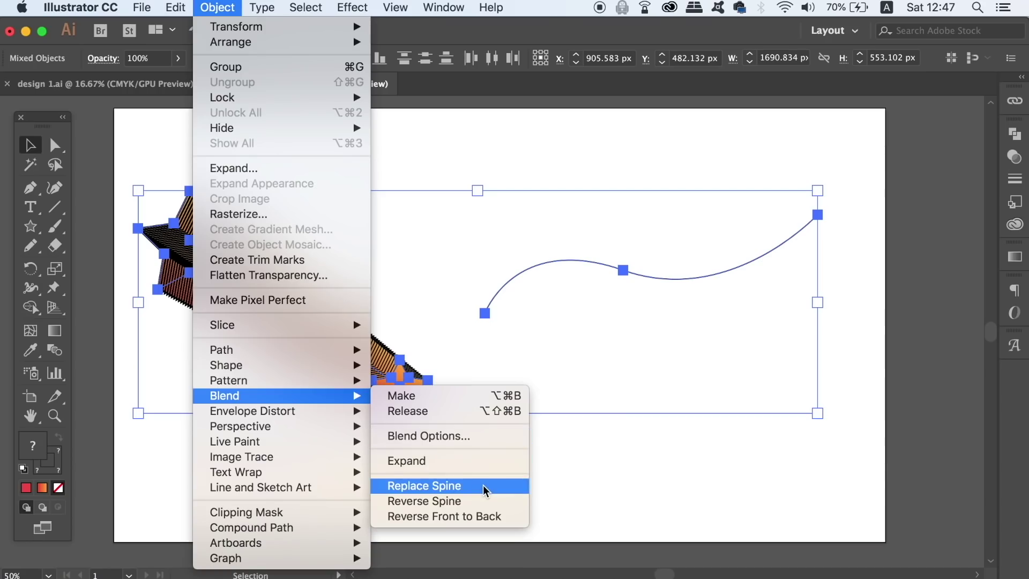
click(484, 490)
click(739, 533)
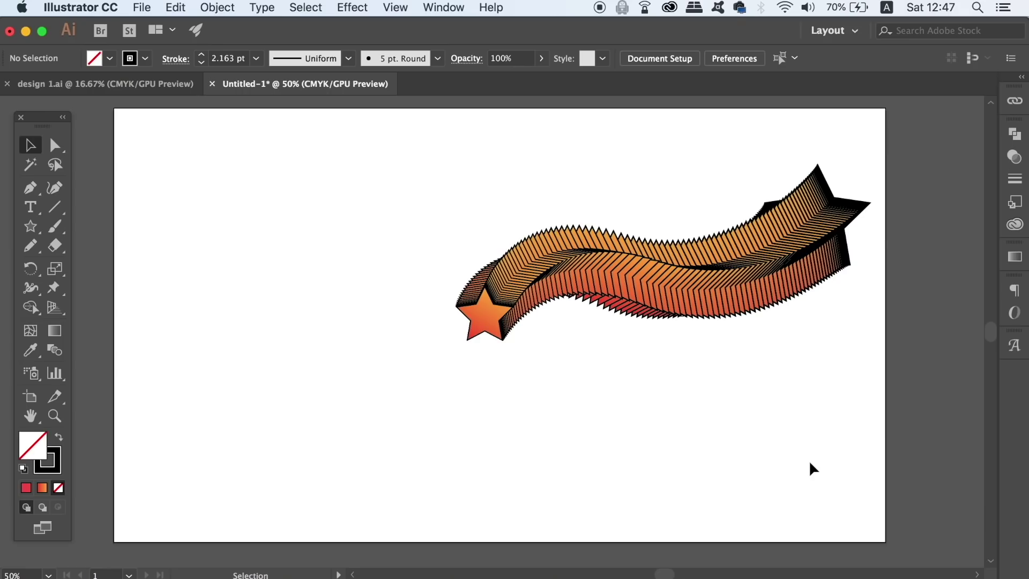
key(cmd+z)
Delete the wavy curve path beside the star trail.
click(761, 386)
click(702, 292)
key(Delete)
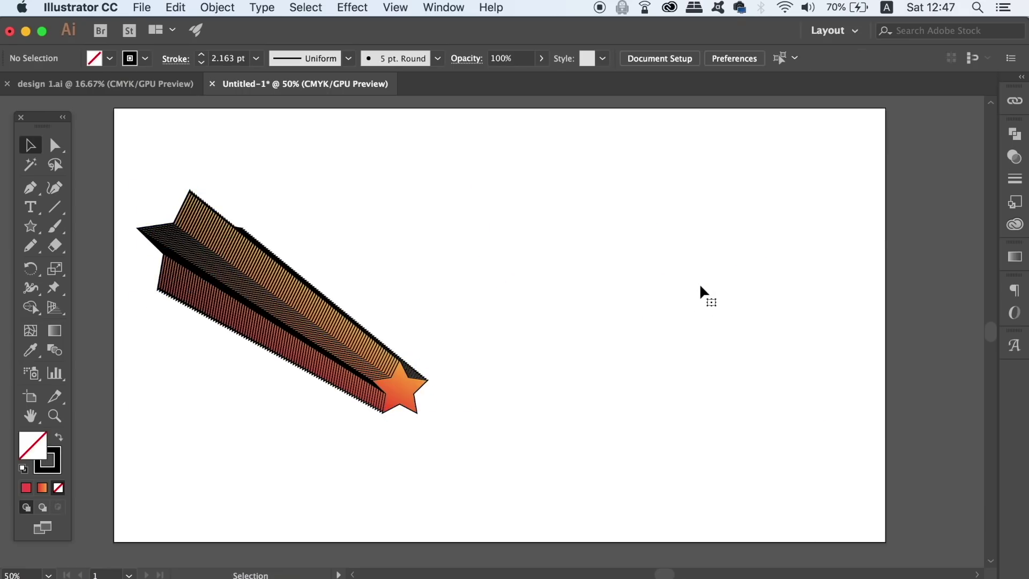
Draw a spiral on the artboard with the Spiral Tool from the Line Segment flyout.
click(57, 206)
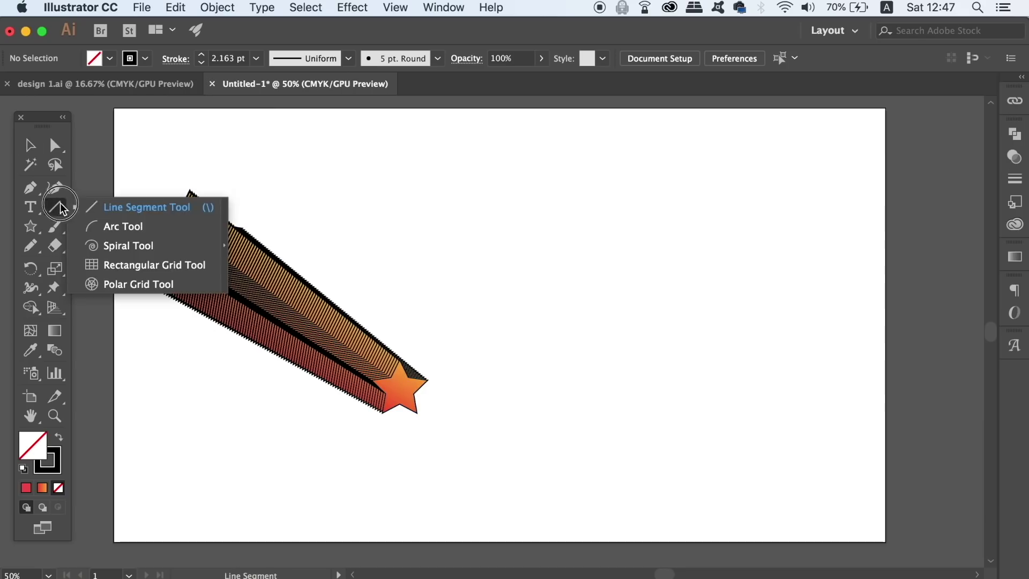
drag(57, 206, 172, 243)
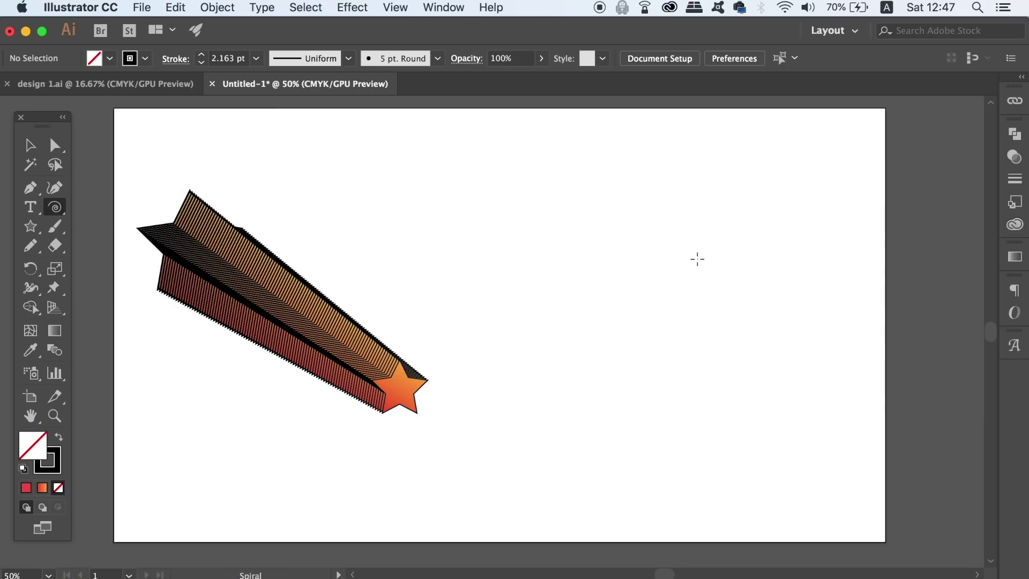
click(714, 268)
text(15)
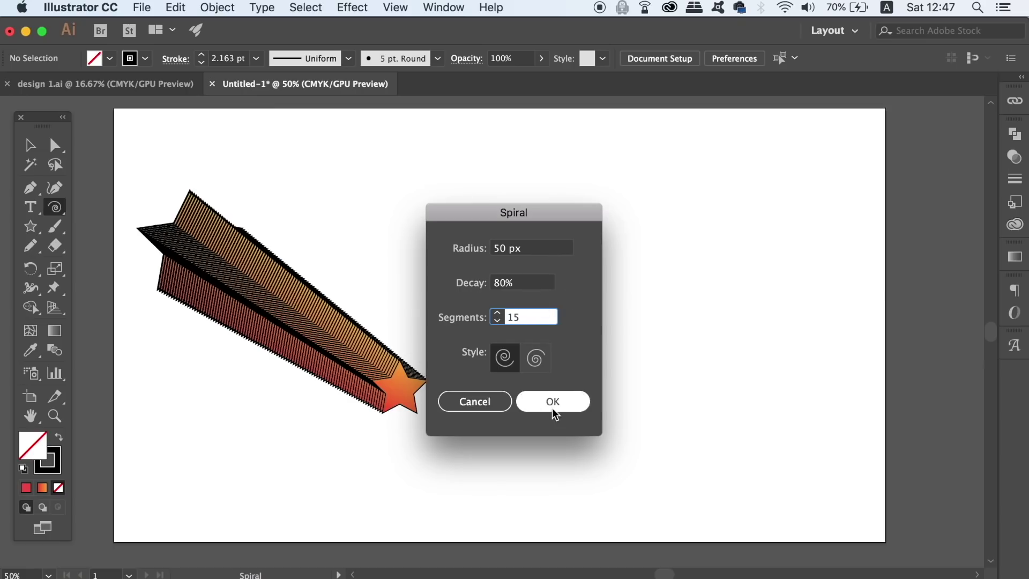
click(552, 406)
Enlarge the spiral across the right side and thin its stroke to 3 pt.
click(29, 138)
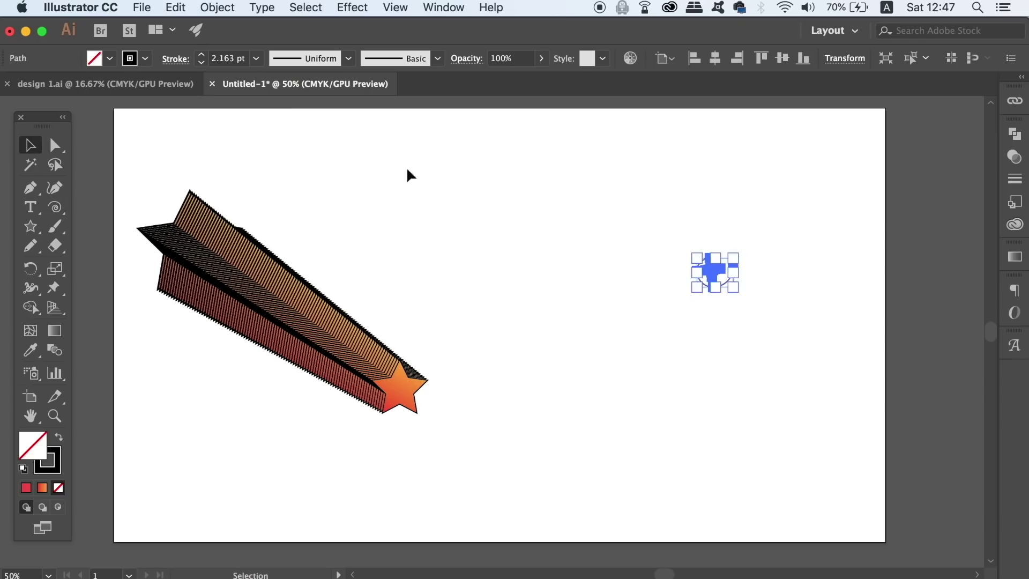
click(737, 257)
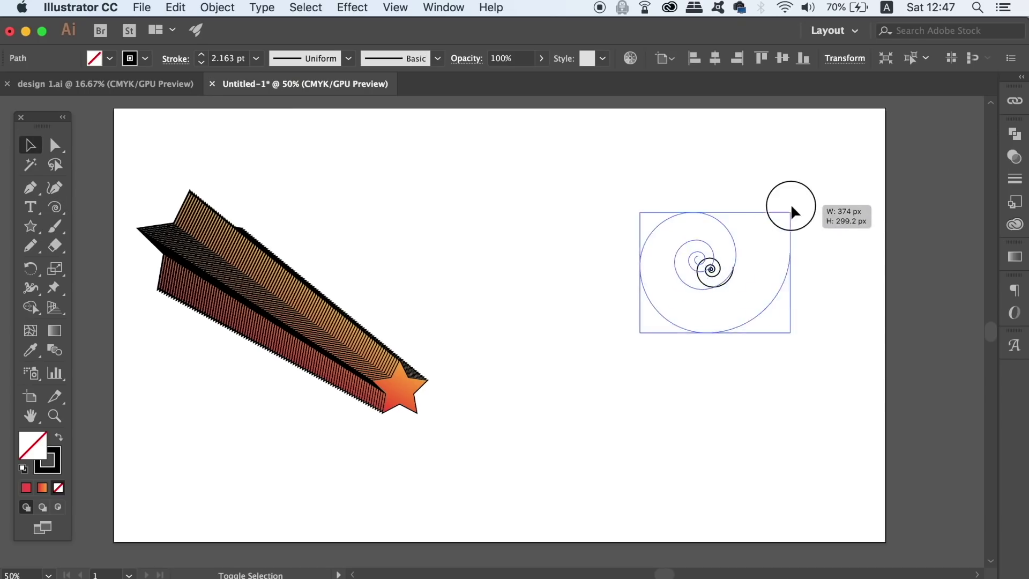
drag(737, 251, 860, 160)
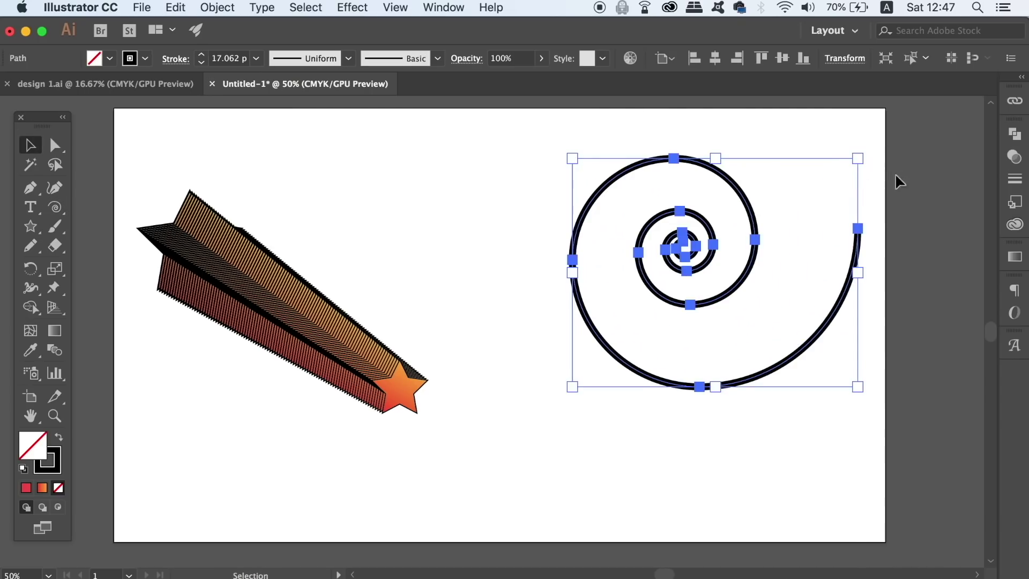
click(260, 58)
click(303, 161)
click(482, 178)
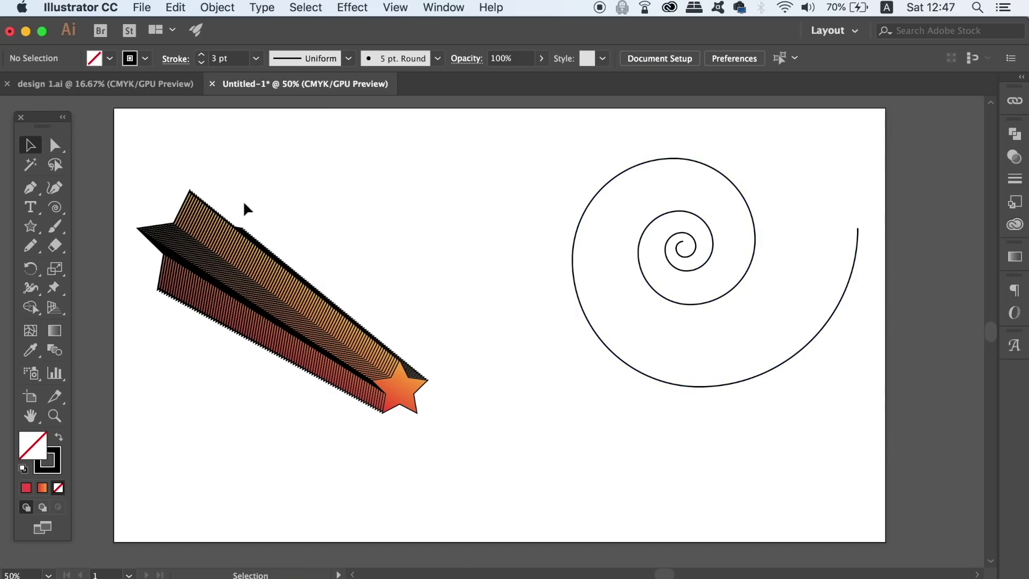
Replace the star blend's spine with the spiral so the trail coils along it.
drag(131, 160, 672, 356)
click(225, 7)
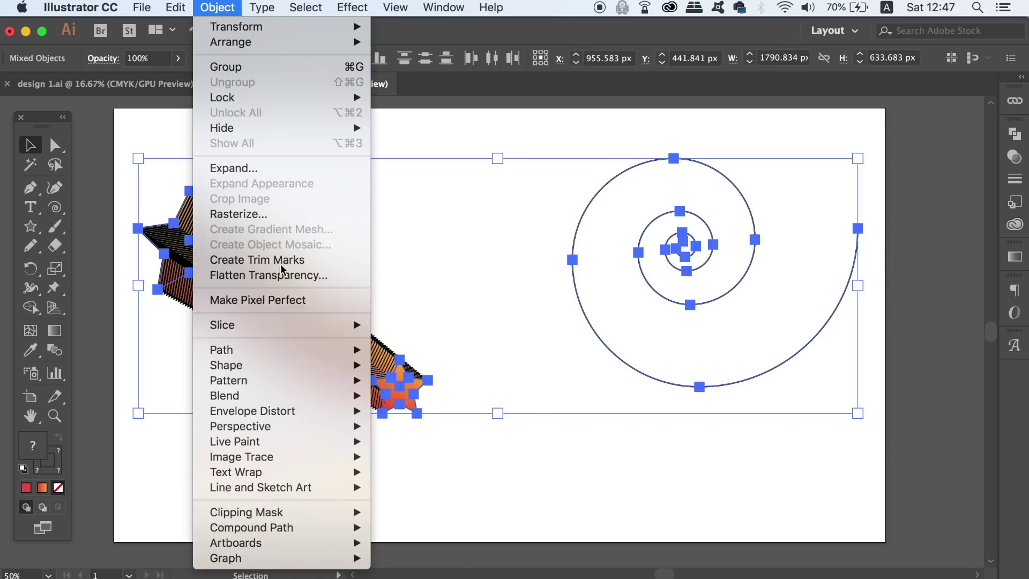
mouse_move(224, 395)
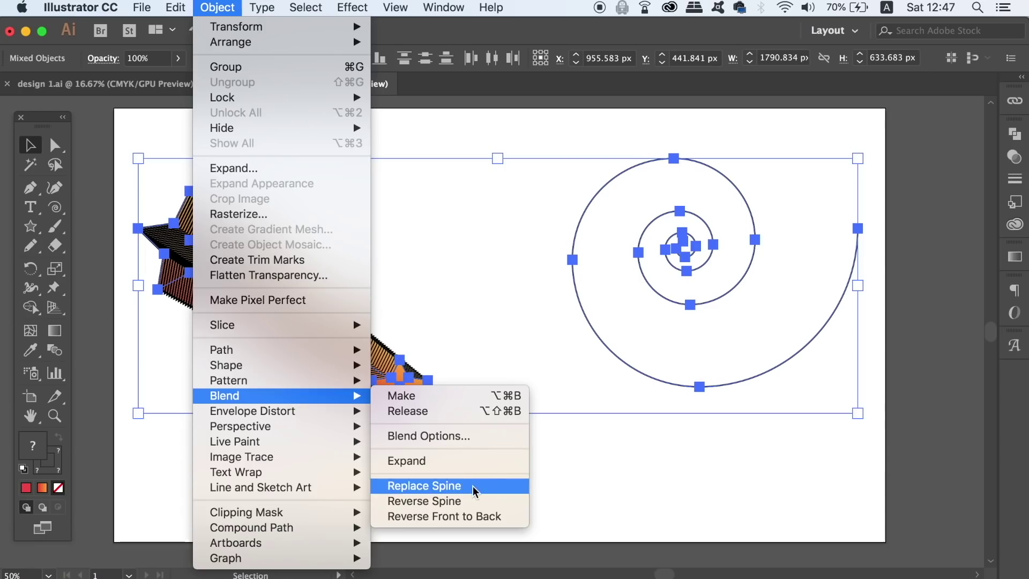
click(473, 490)
click(566, 476)
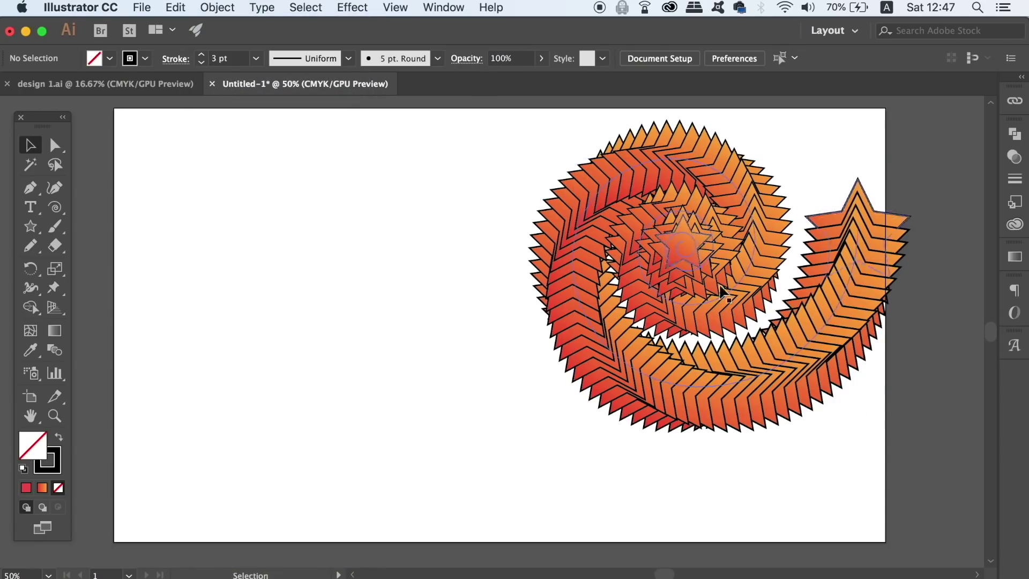
Undo the spiral wrap and reselect the straight star blend.
key(super)
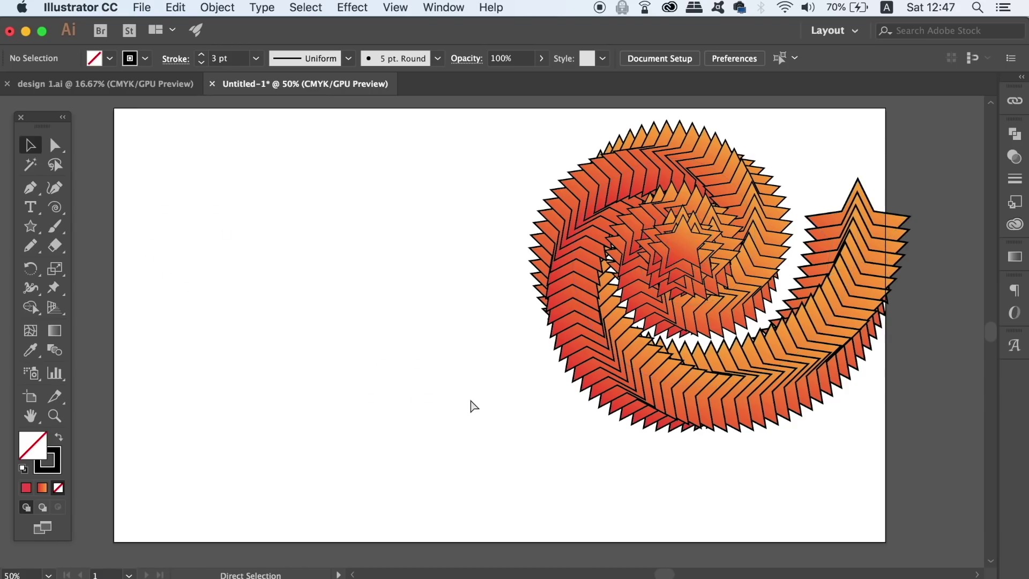
key(super+z)
click(490, 353)
click(324, 352)
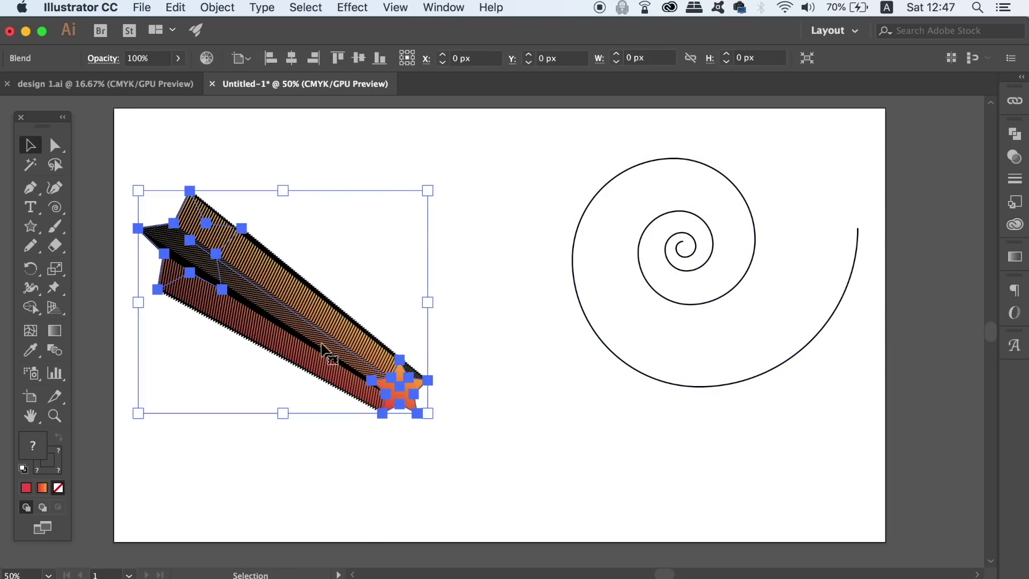
Set the blend's Specified Steps to 200 in Blend Options.
click(220, 7)
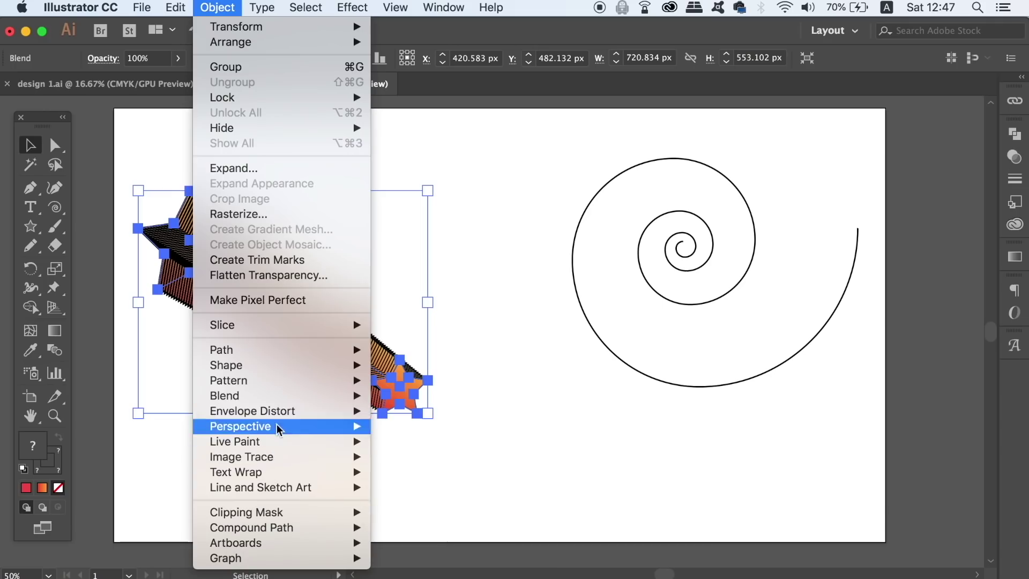
click(490, 435)
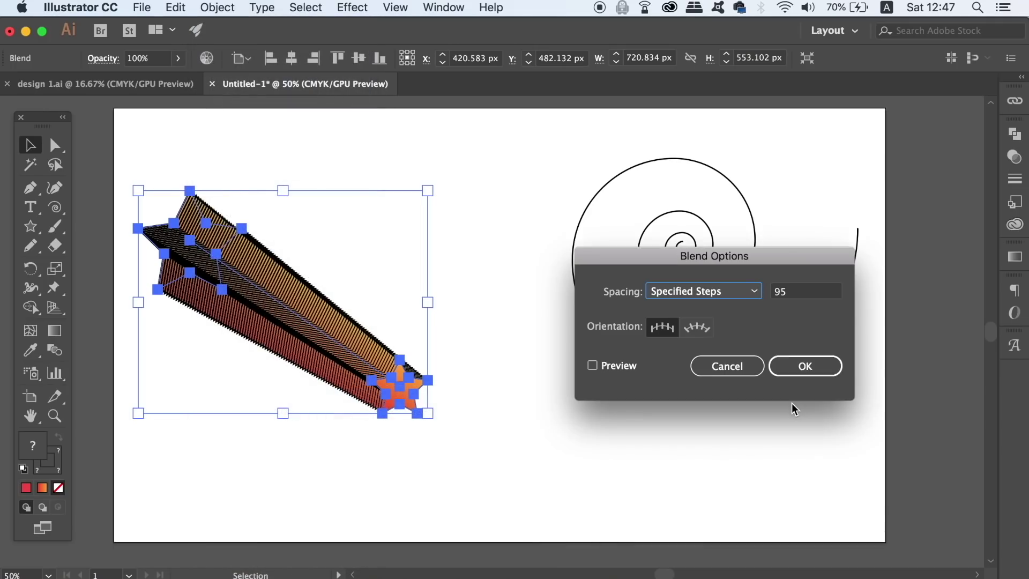
drag(827, 296, 746, 296)
text(200)
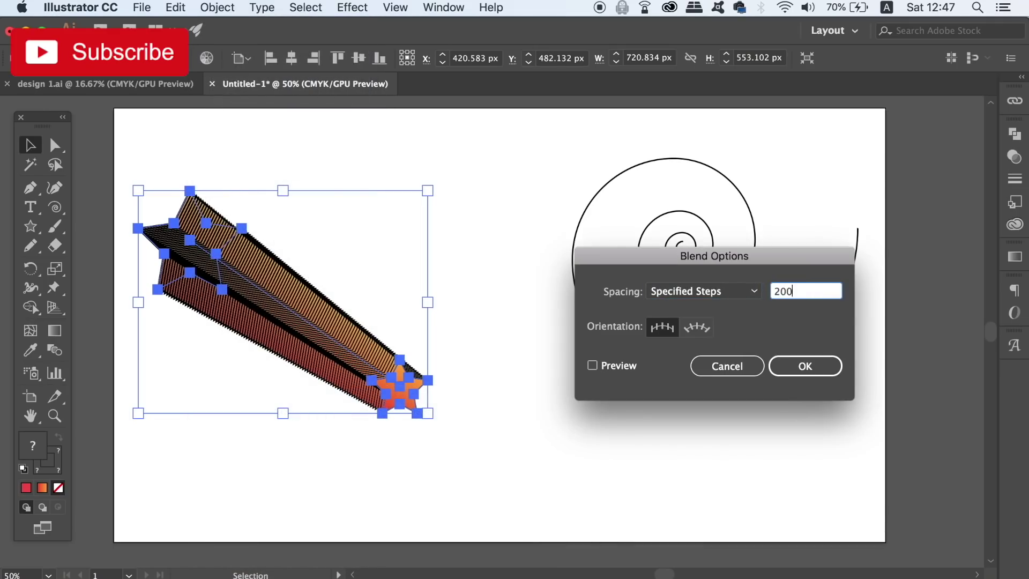
click(775, 366)
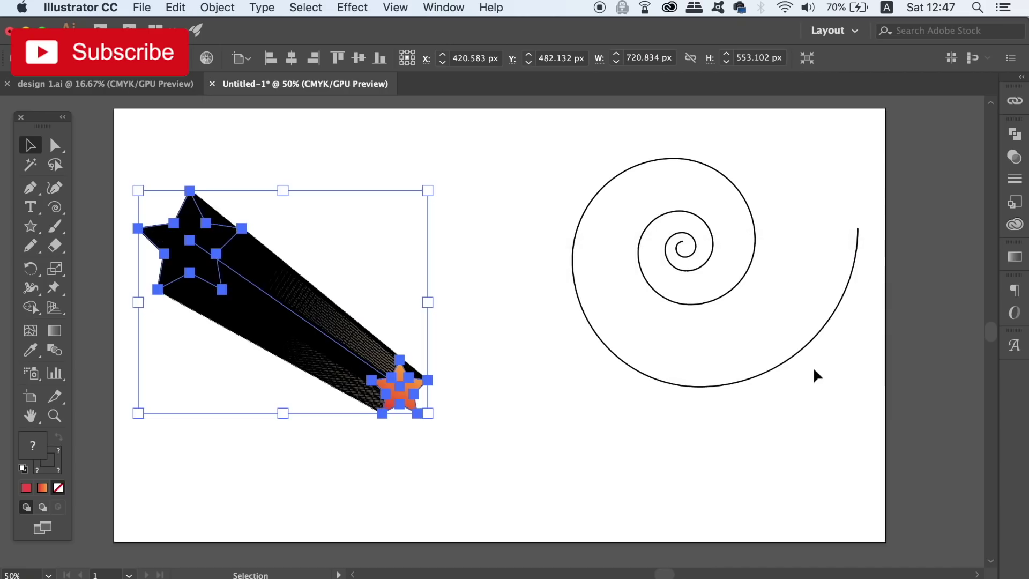
Wrap the 200-step star blend along the spiral with Replace Spine.
click(463, 236)
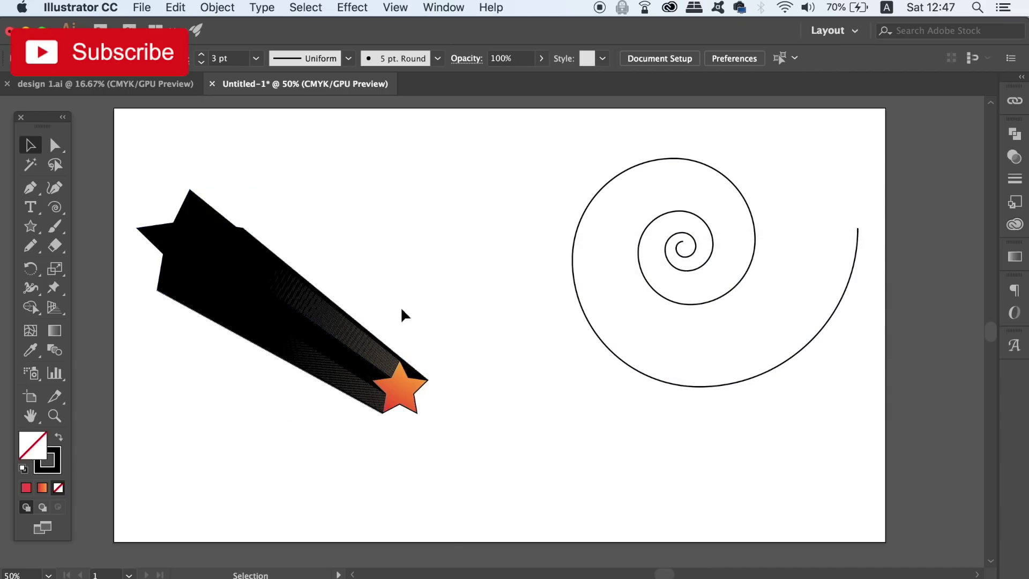
click(586, 321)
shift+click(378, 338)
click(218, 4)
mouse_move(224, 395)
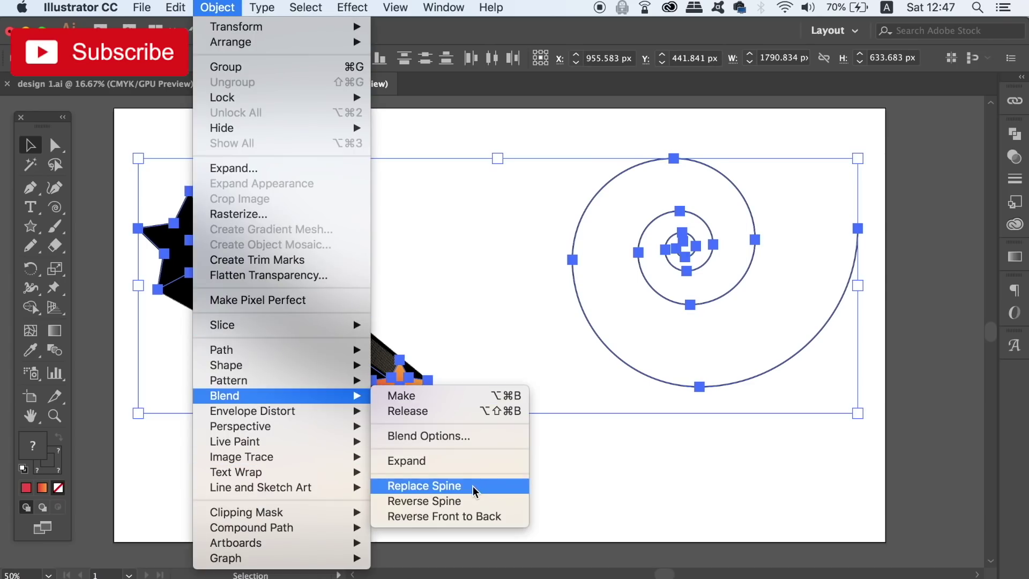
click(482, 486)
click(597, 496)
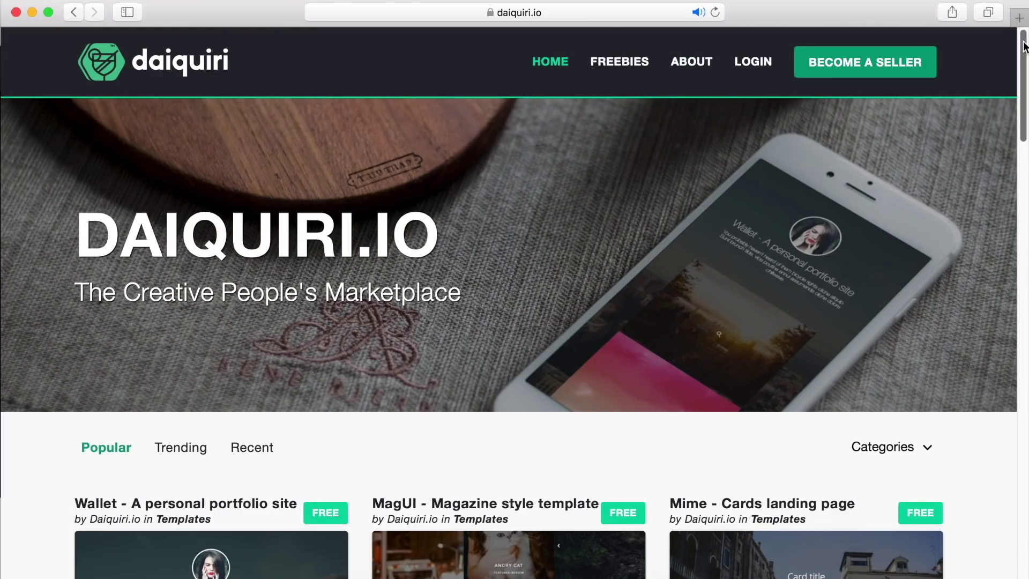
Scroll past the template cards and open the Become a Seller page.
scroll(151, 186, down, 8)
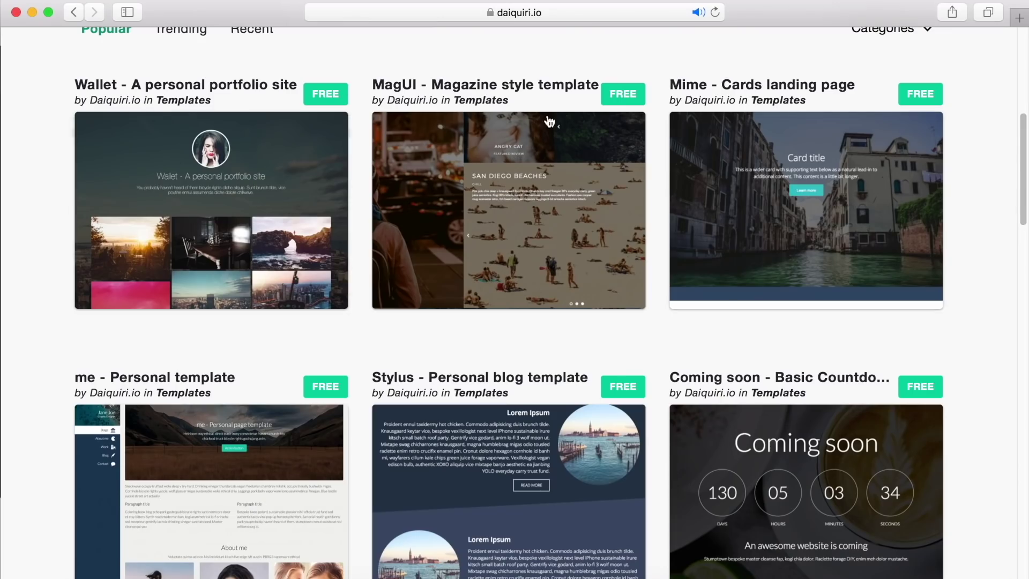
mouse_move(1023, 213)
mouse_down()
mouse_move(1021, 367)
mouse_move(994, 107)
mouse_up()
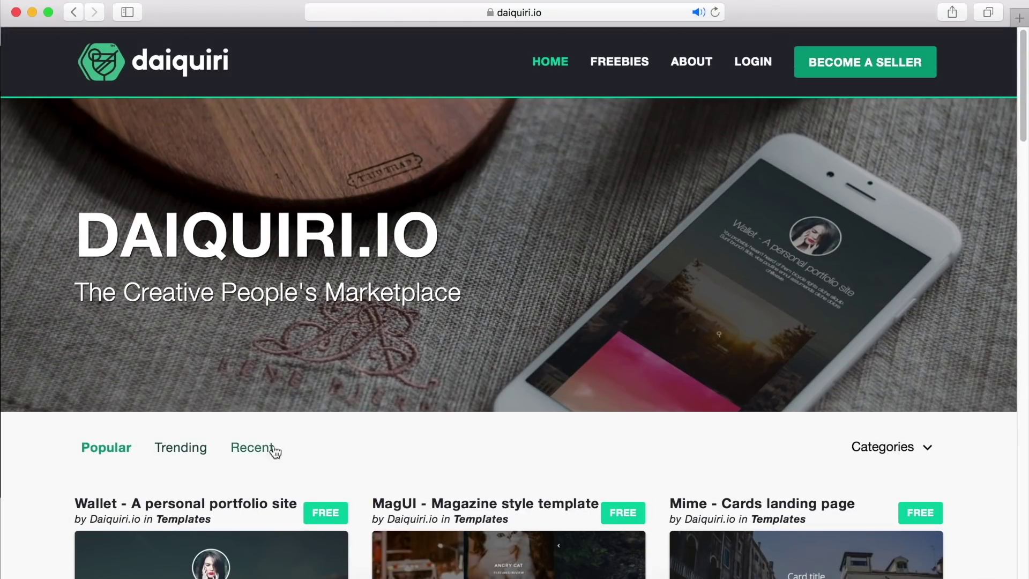
click(887, 68)
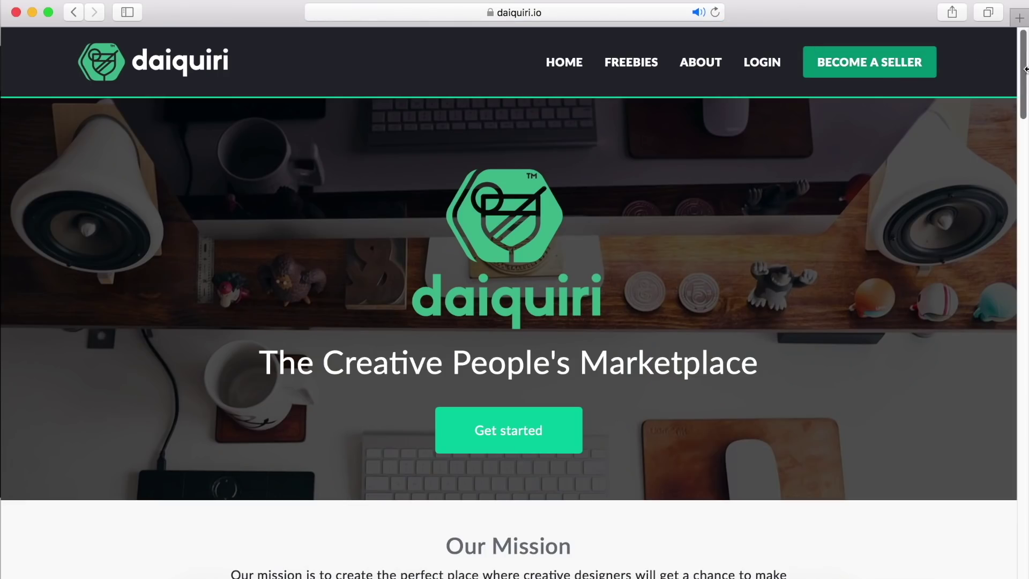
Scroll the seller page down to the 87.5% fee comparison and 'Start selling your work'.
drag(1020, 51, 1022, 132)
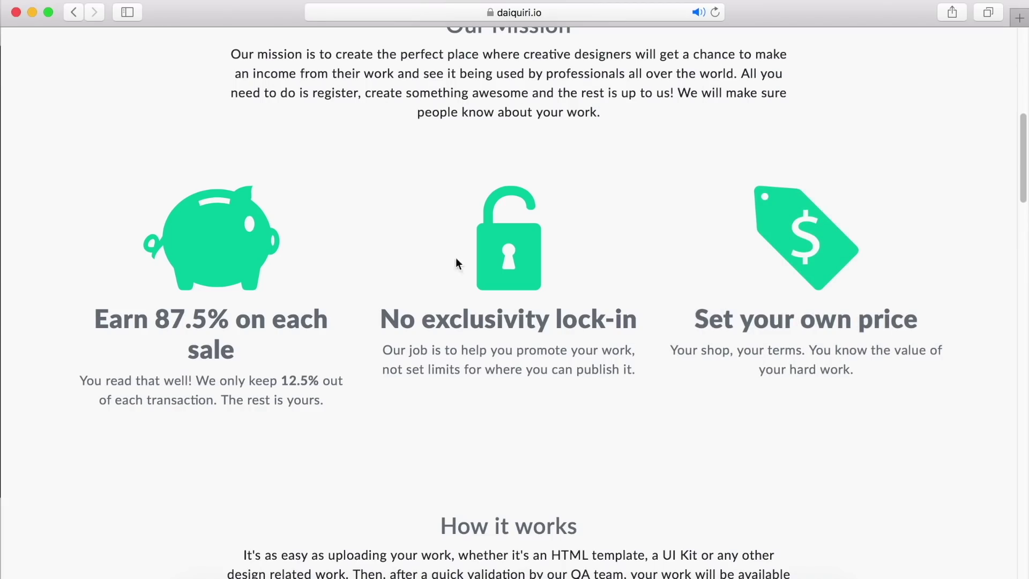
drag(1023, 218, 1020, 421)
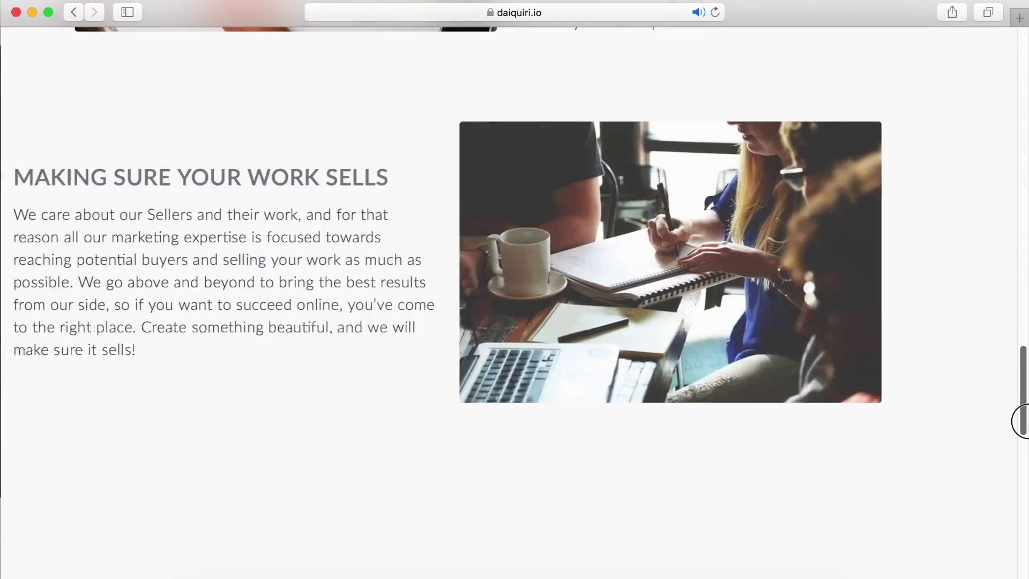
drag(1021, 421, 1020, 558)
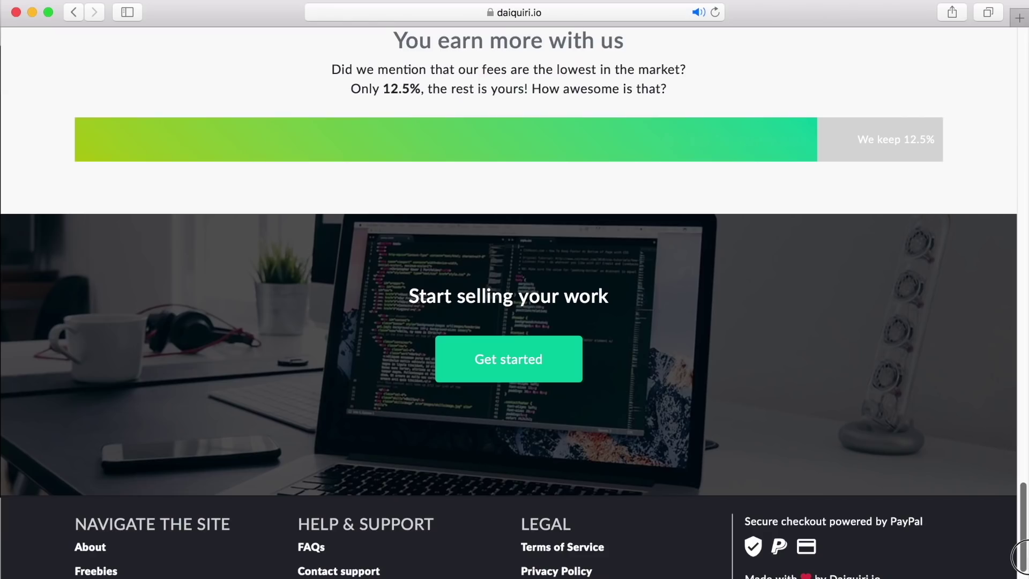